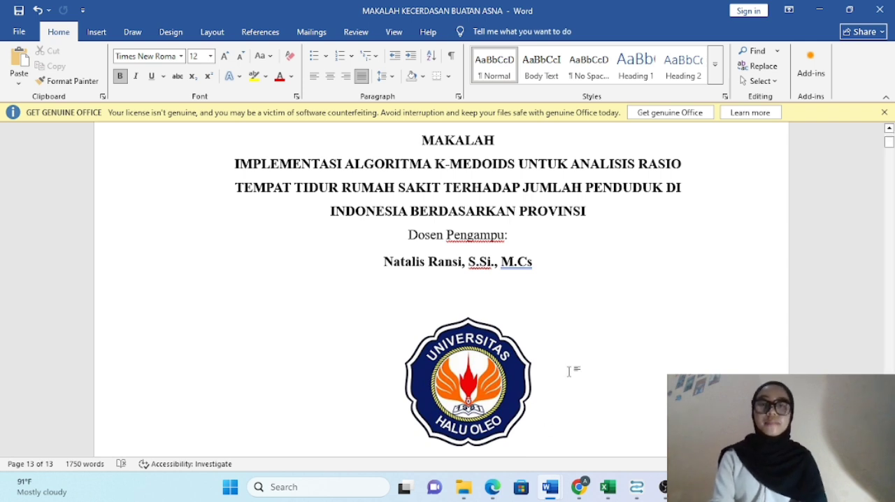
# Step: Review the paper's cover and Kata Pengantar, and view the K-Medoids method notes in Document1
pyautogui.scroll(-10, 570, 371)
pyautogui.scroll(-8, 570, 371)
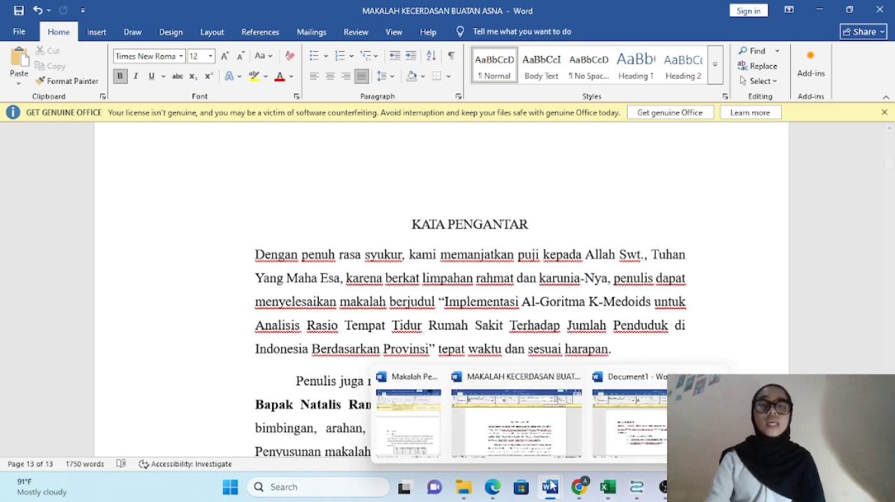
pyautogui.moveTo(552, 488)
pyautogui.click(629, 420)
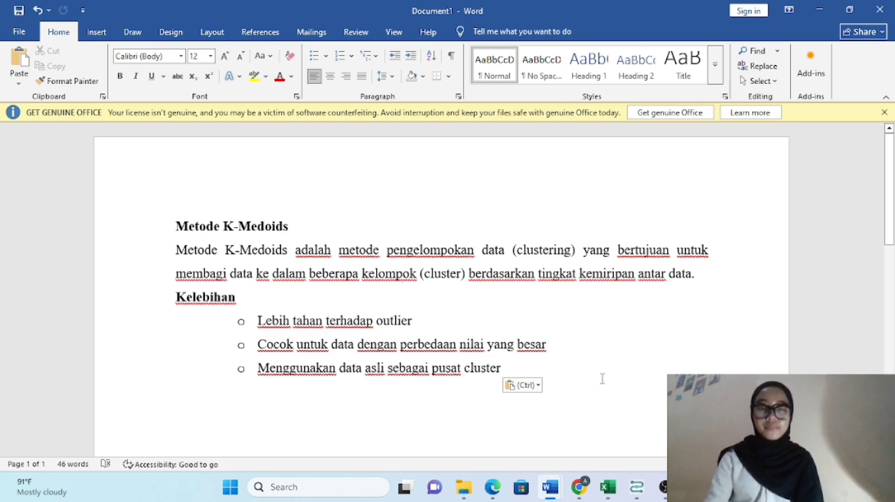
# Step: Return to the MAKALAH KECERDASAN BUATAN ASNA document and examine its introduction, Metode section and provincial hospital-bed data table
pyautogui.moveTo(549, 477)
pyautogui.click(526, 431)
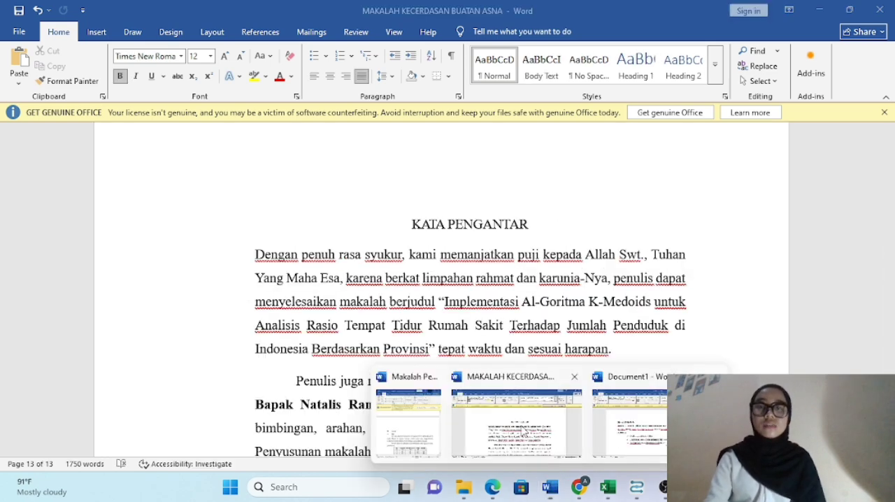
pyautogui.scroll(-15, 526, 308)
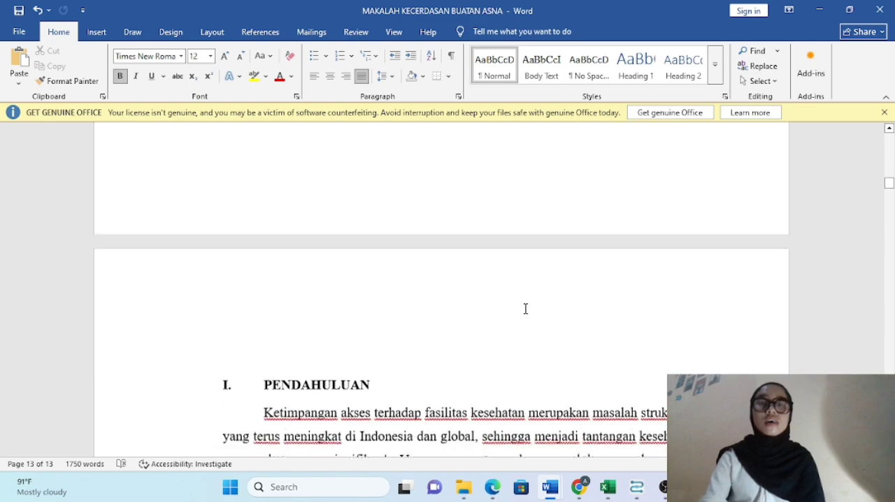
pyautogui.scroll(-10, 526, 308)
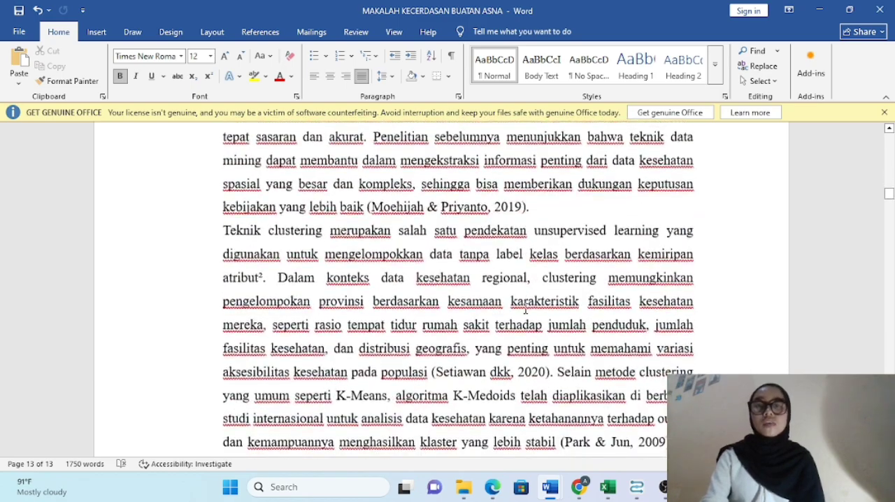
pyautogui.scroll(-10, 526, 308)
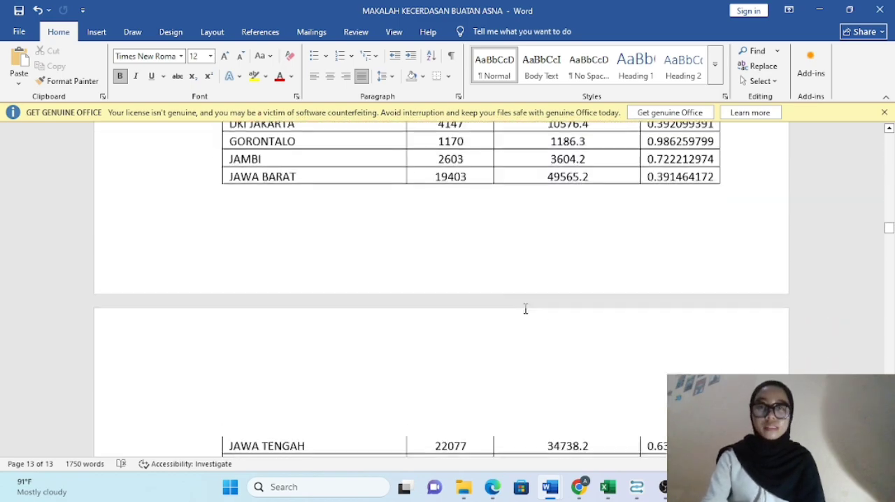
pyautogui.scroll(5, 524, 308)
pyautogui.scroll(3, 523, 309)
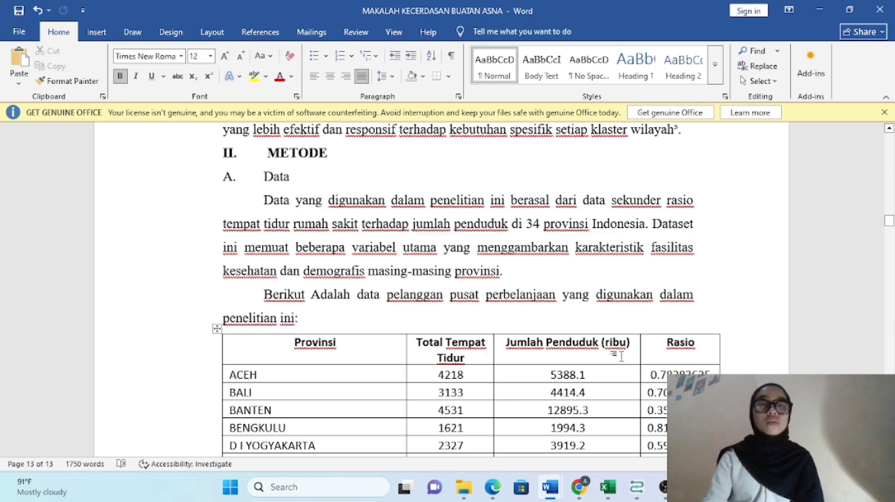
pyautogui.scroll(-3, 520, 322)
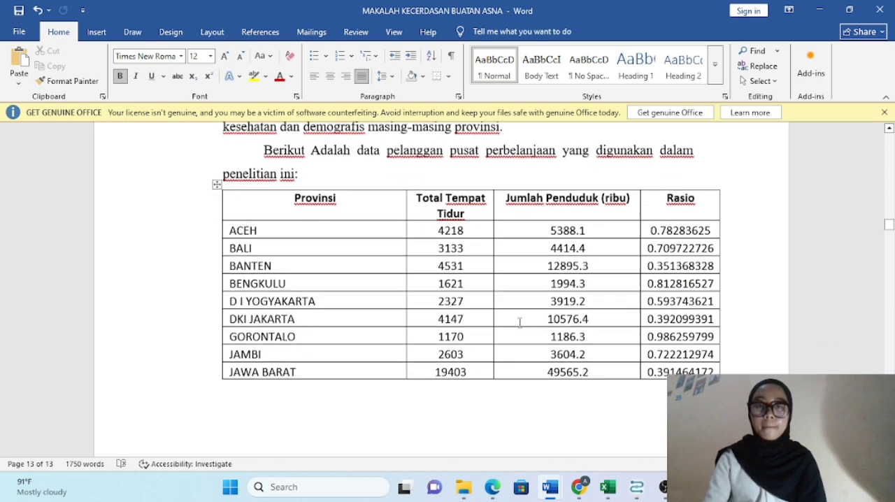
pyautogui.scroll(-10, 520, 322)
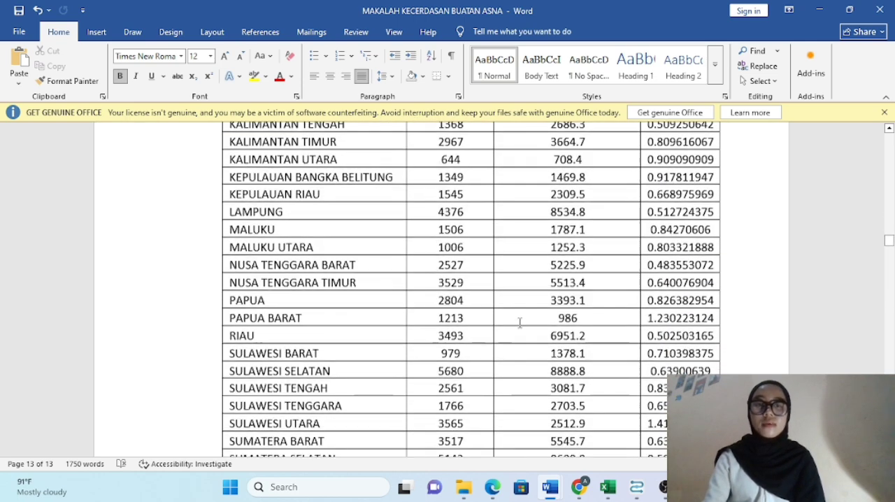
pyautogui.scroll(-4, 520, 322)
pyautogui.scroll(2, 519, 323)
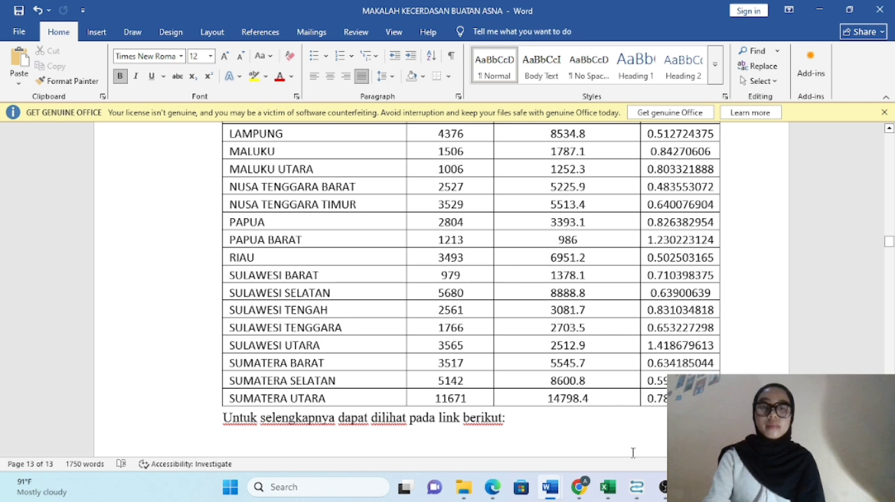
# Step: Switch to Altair AI Studio, start a blank process without saving the current one, and clear the operator search
pyautogui.moveTo(635, 484)
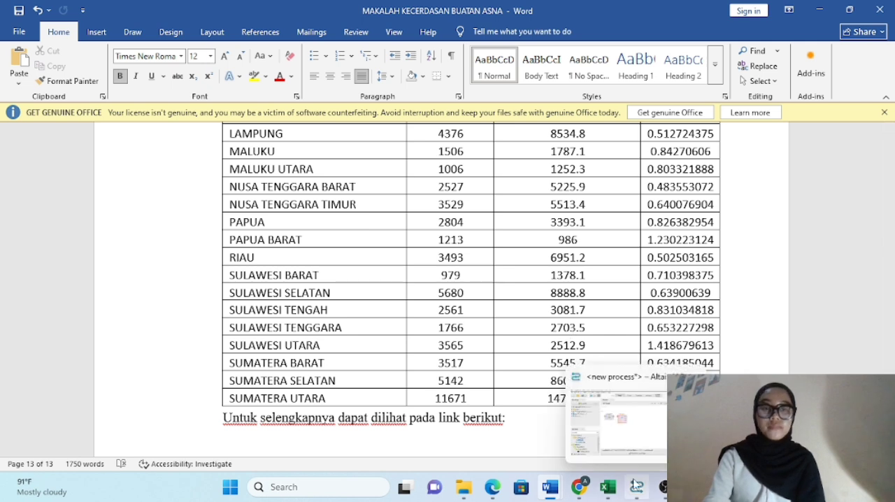
pyautogui.click(627, 429)
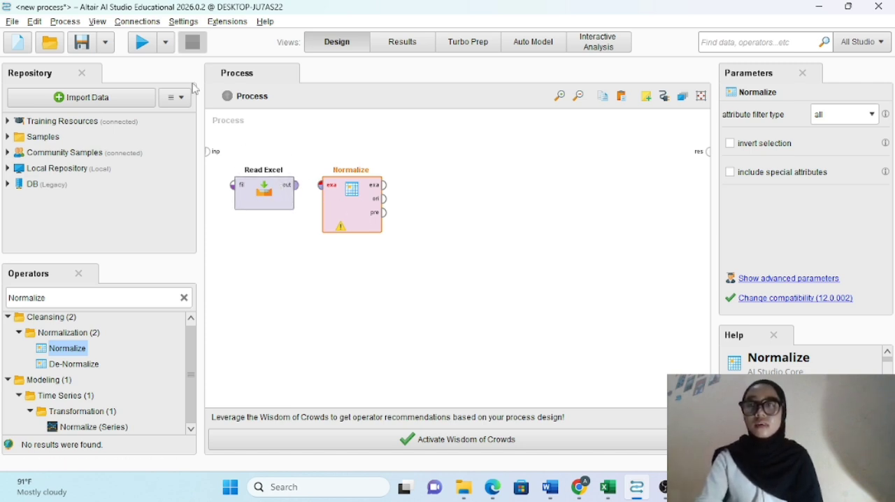
pyautogui.click(21, 48)
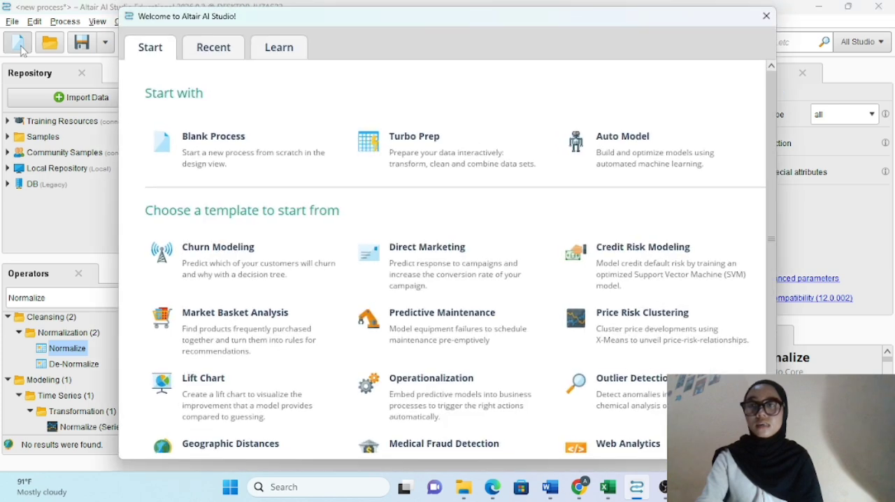
pyautogui.click(238, 163)
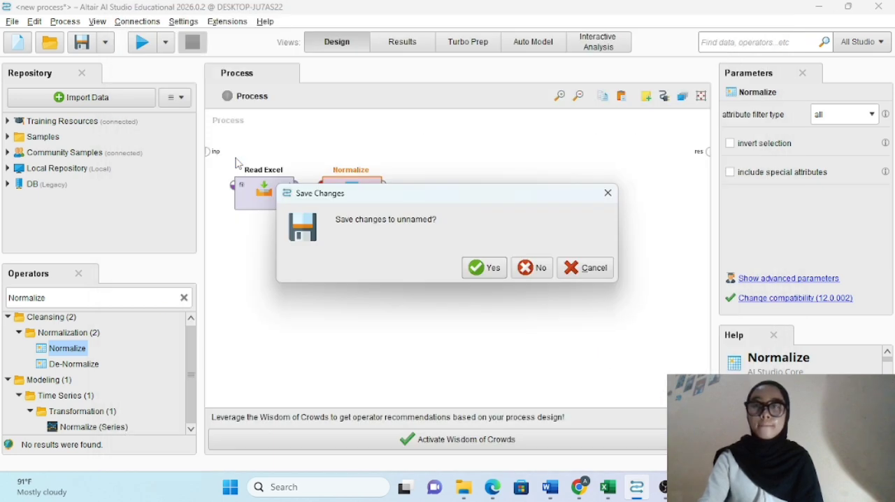
pyautogui.click(531, 267)
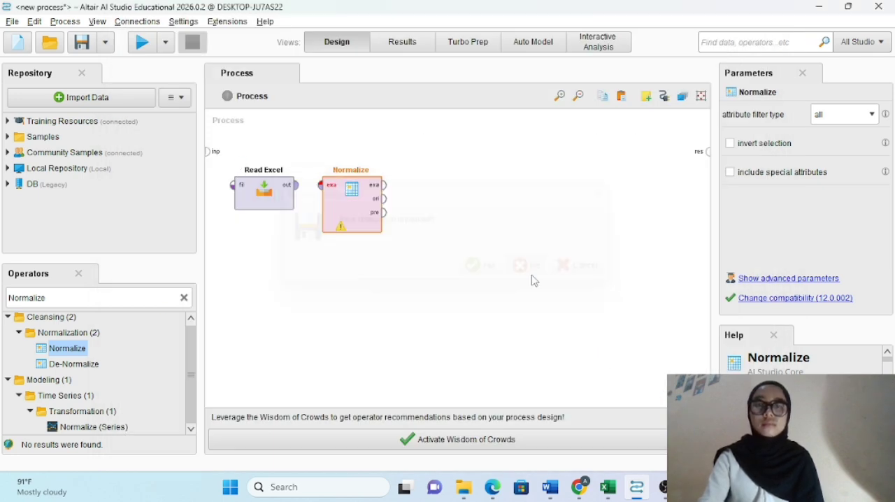
pyautogui.click(185, 298)
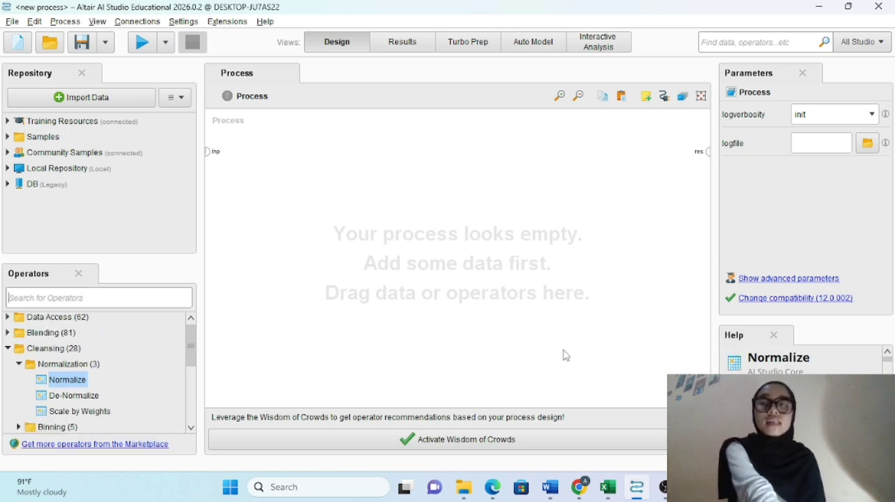
# Step: View the source data in the Data_Kesehatan_Final metode k medoids workbook in Excel, and return to Altair AI Studio
pyautogui.moveTo(610, 490)
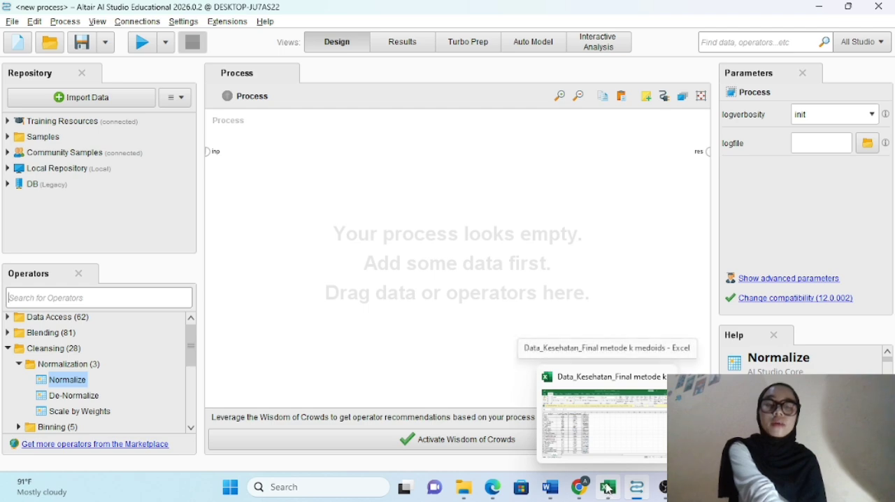
pyautogui.click(599, 430)
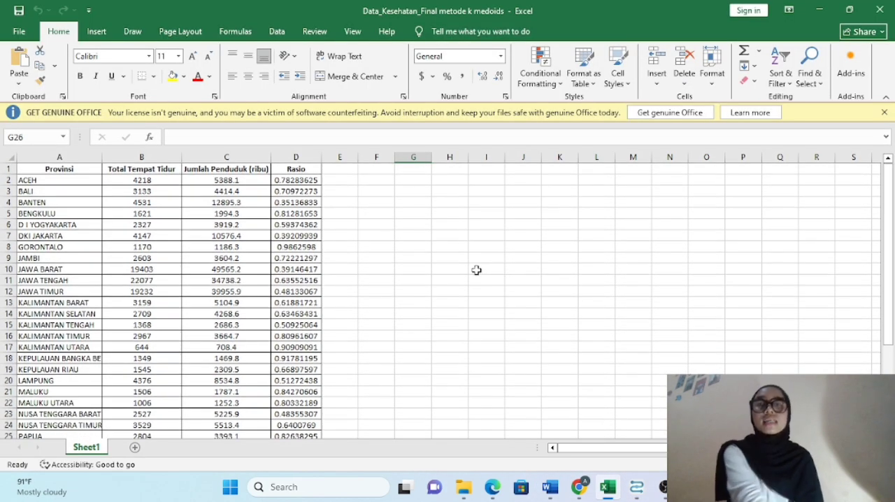
pyautogui.moveTo(636, 489)
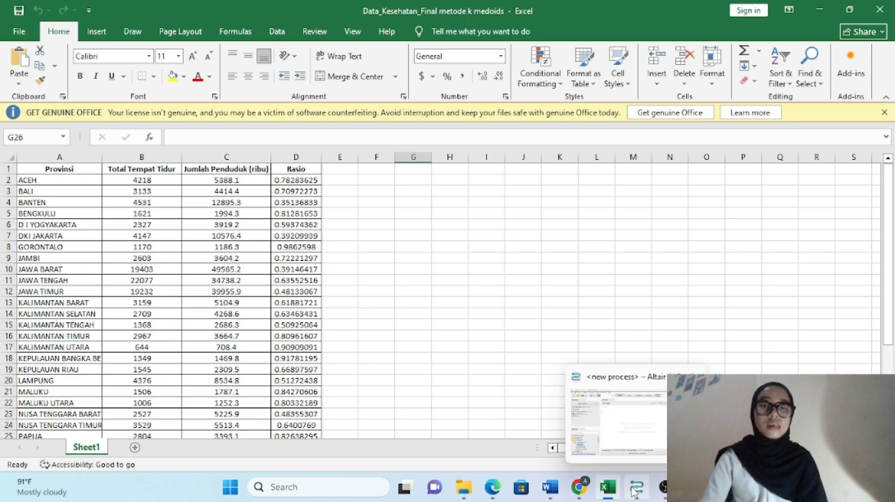
pyautogui.click(618, 443)
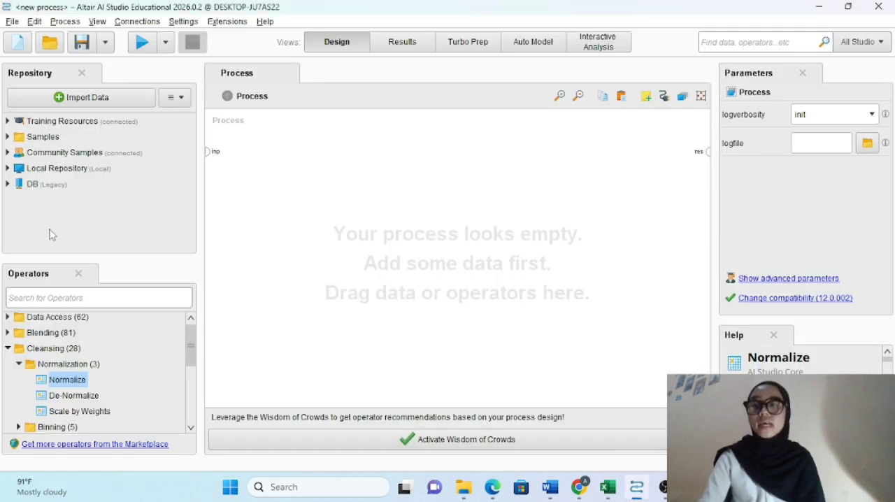
# Step: Search the operators for "data" and add a Read Excel operator to the empty process
pyautogui.click(131, 296)
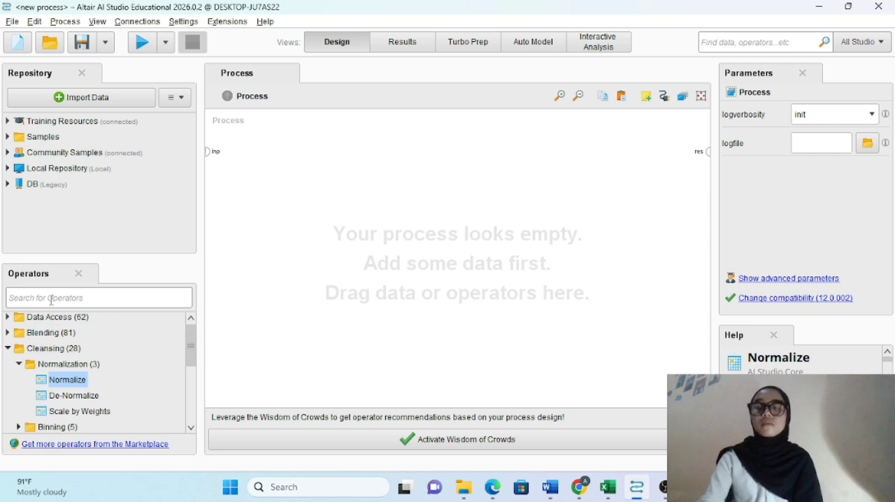
pyautogui.write('data')
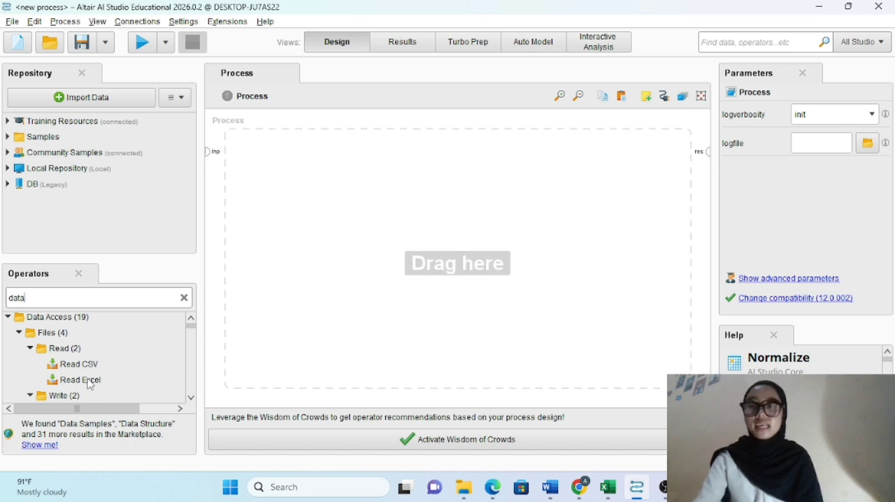
pyautogui.moveTo(91, 384); pyautogui.dragTo(269, 186)
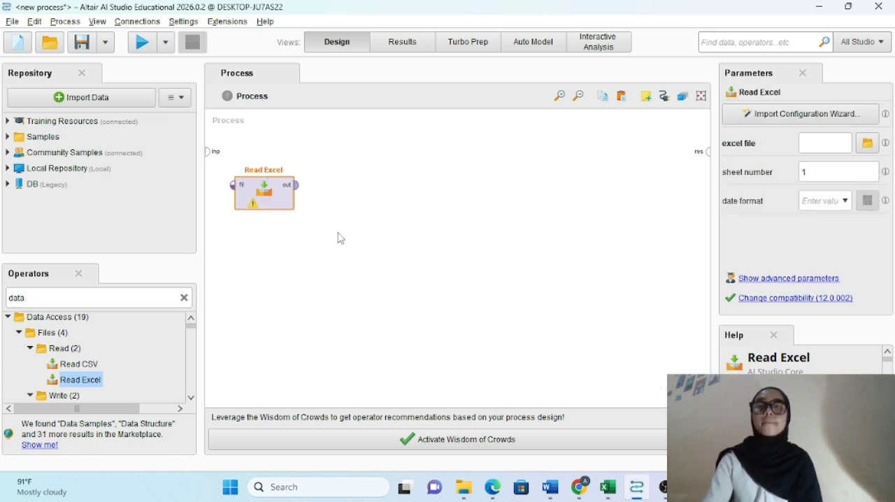
# Step: Start the Read Excel import with Data_Kesehatan_Final metode k medoids.xlsx from Documents and proceed to column formatting
pyautogui.doubleClick(267, 200)
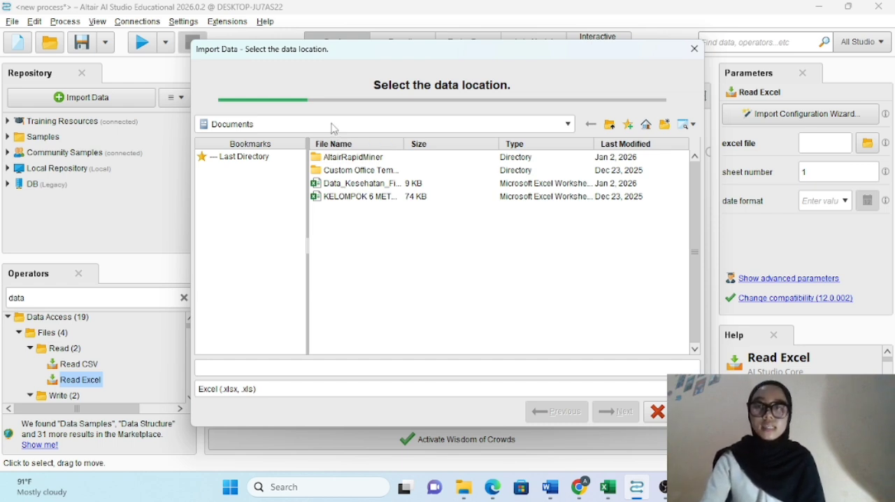
pyautogui.click(353, 188)
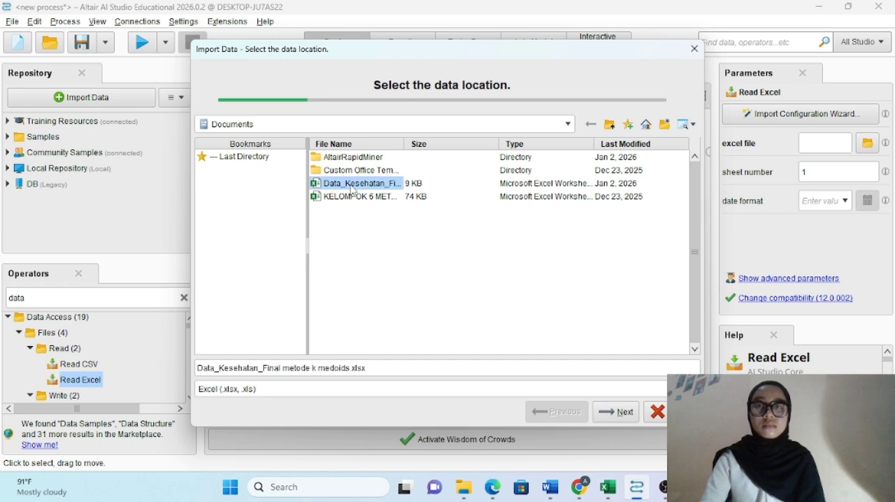
pyautogui.click(621, 412)
pyautogui.click(621, 413)
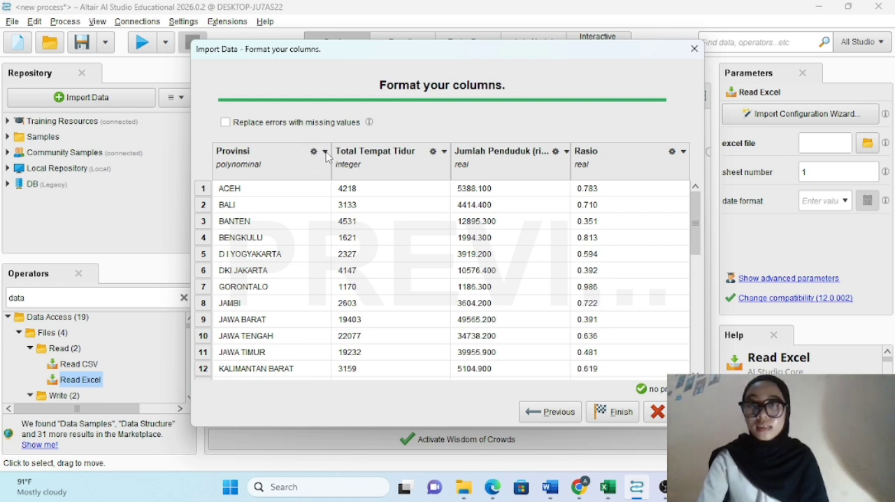
# Step: Change the Provinsi column's role to ID and finish the data import
pyautogui.click(325, 153)
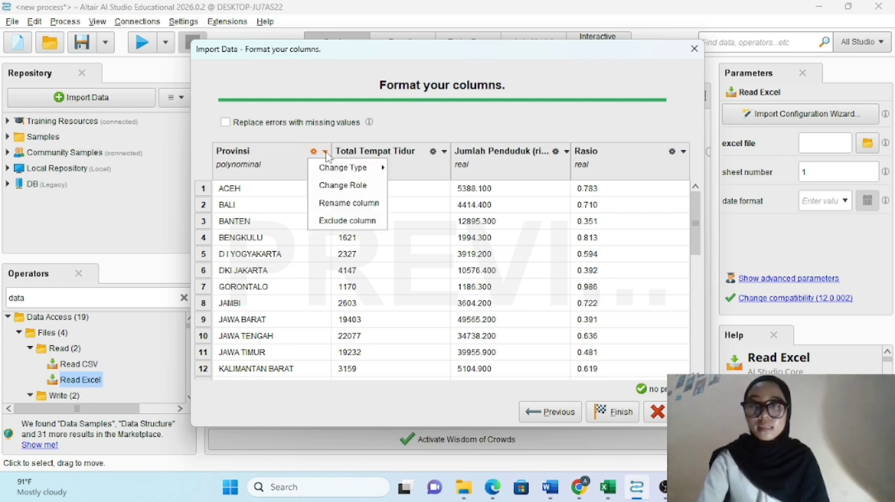
pyautogui.click(343, 186)
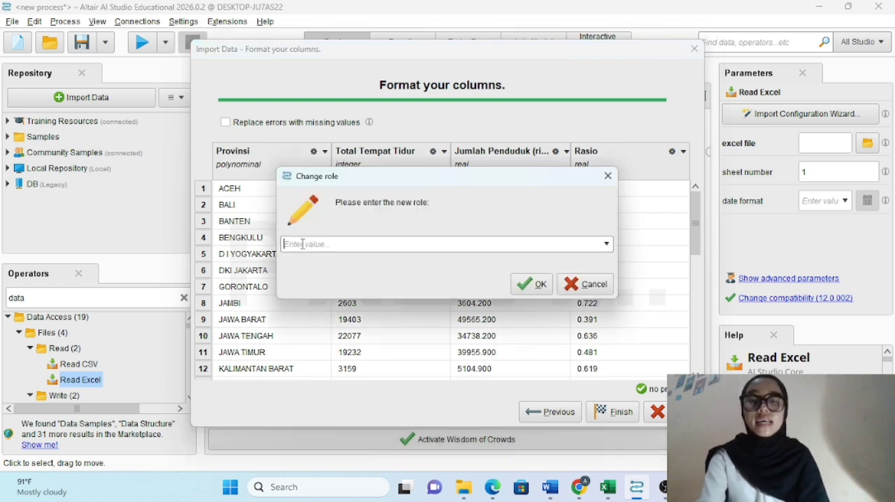
pyautogui.write('ID')
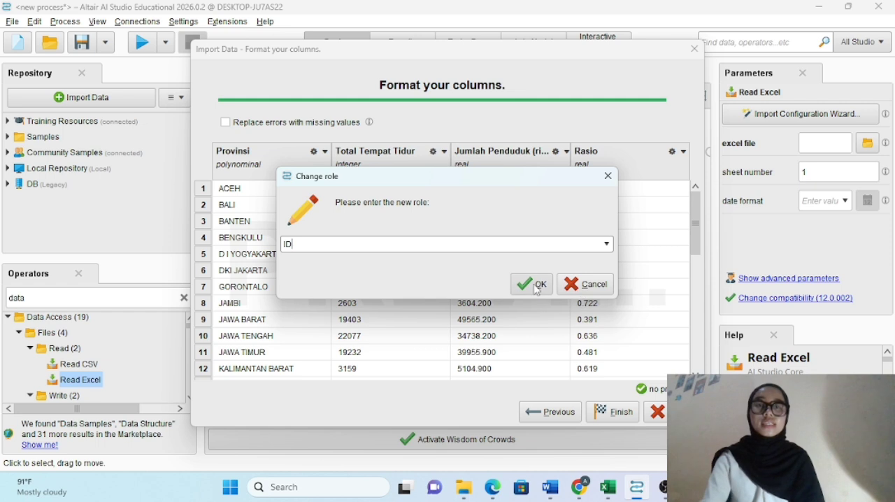
pyautogui.click(537, 286)
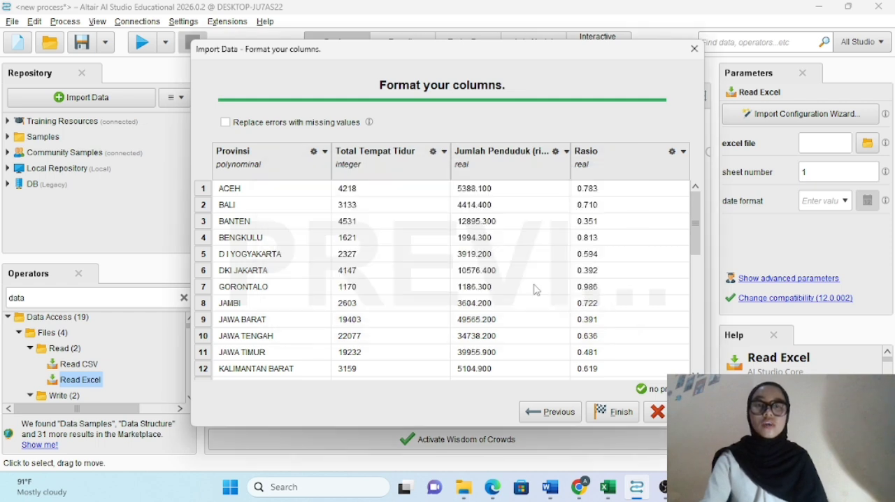
pyautogui.click(610, 413)
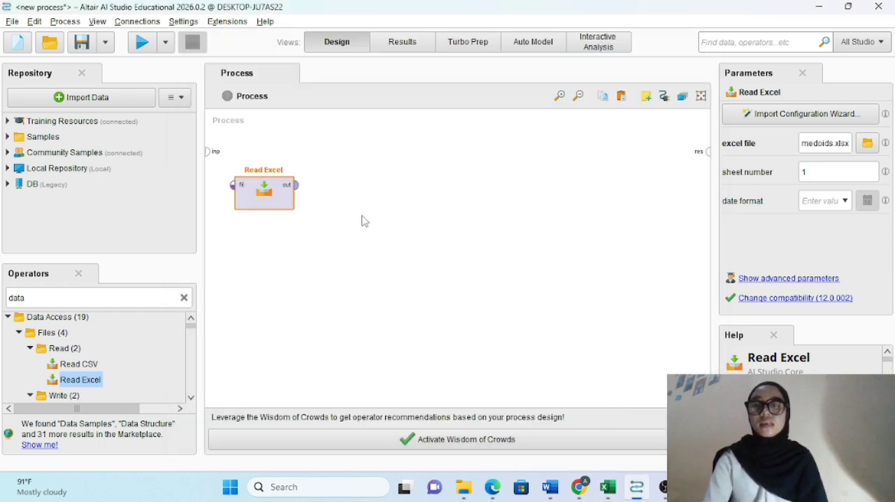
# Step: Search the operators for "Normalize" and add a Normalize operator beside Read Excel in the process
pyautogui.click(184, 299)
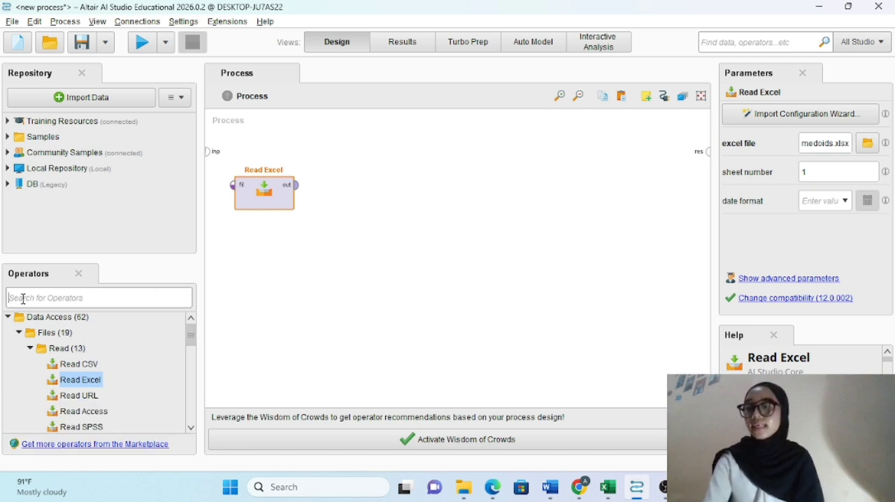
pyautogui.write('Normaliz')
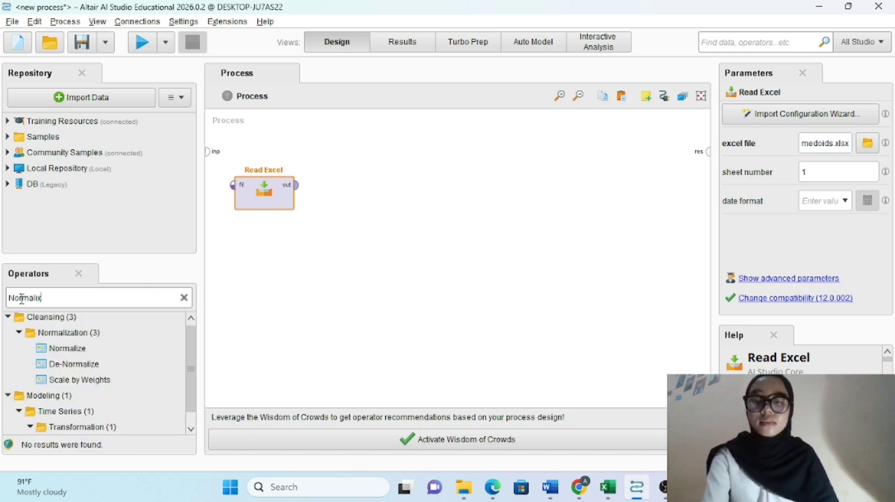
pyautogui.press('BackSpace')
pyautogui.write('ze')
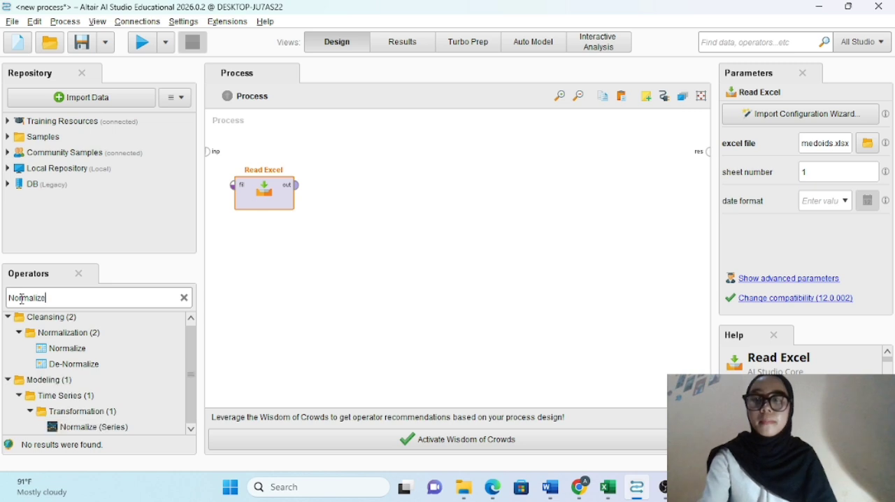
pyautogui.click(67, 353)
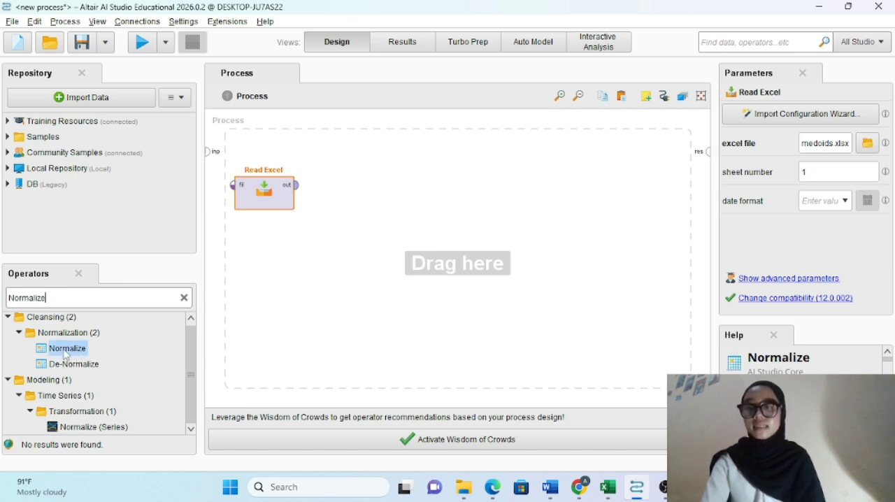
pyautogui.moveTo(67, 353); pyautogui.dragTo(364, 198)
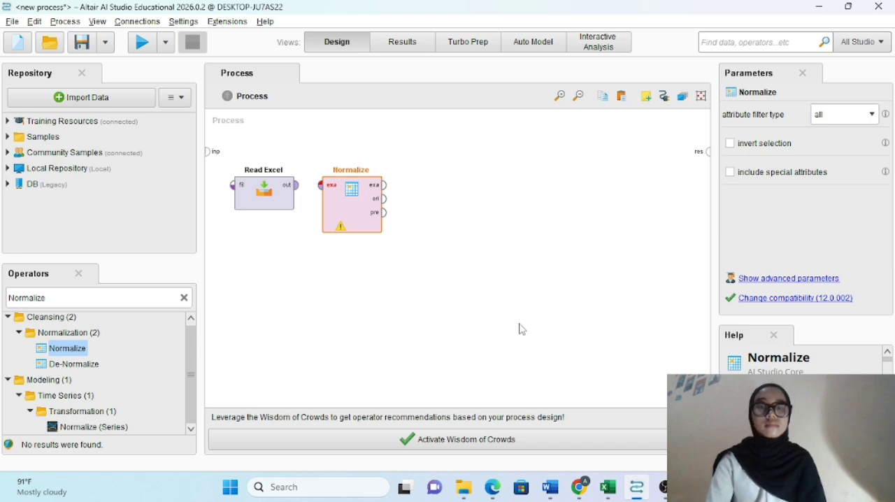
# Step: Read the Normalize section of the K-Medoids paper in Word, and return to Altair AI Studio
pyautogui.moveTo(549, 486)
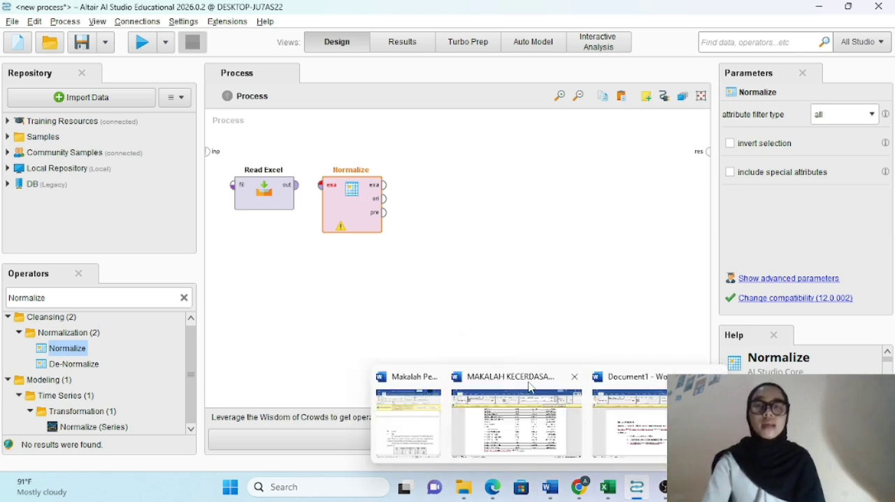
pyautogui.click(519, 423)
pyautogui.scroll(10, 482, 356)
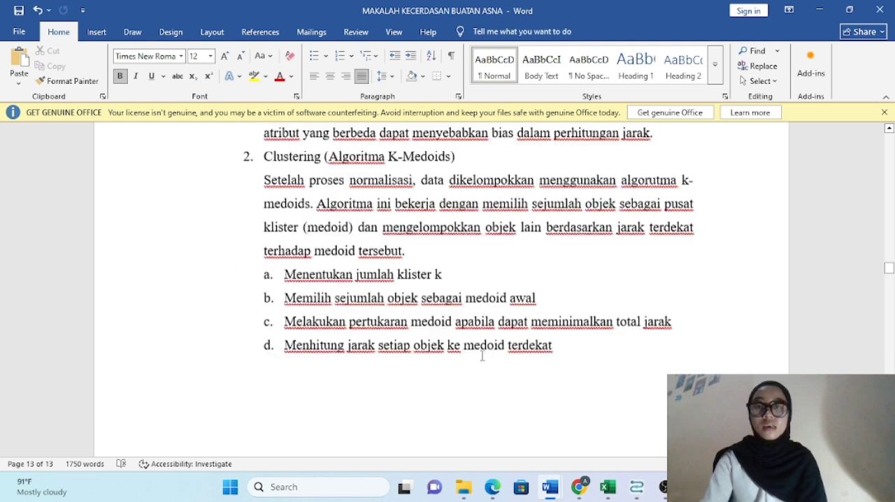
pyautogui.scroll(-1, 481, 356)
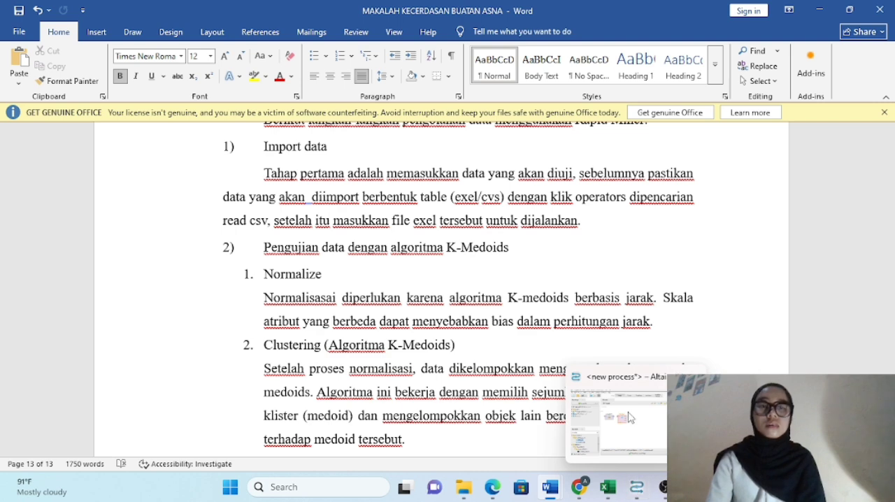
pyautogui.click(633, 488)
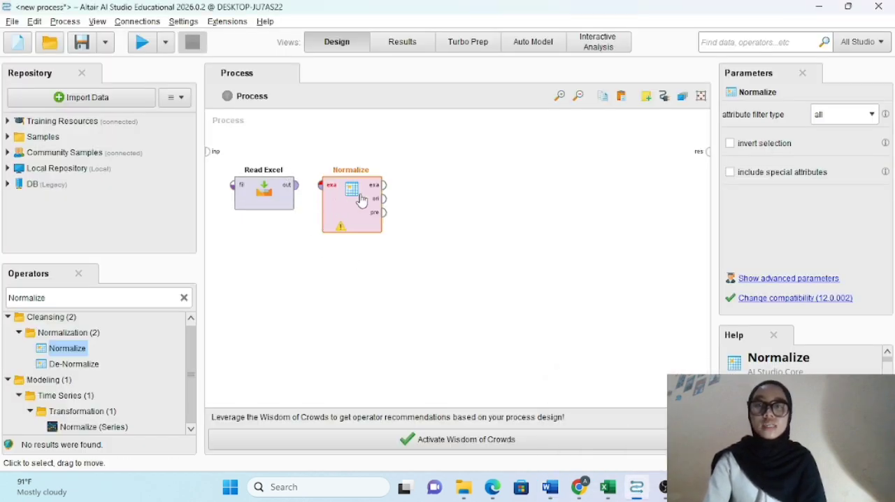
# Step: Move Normalize further from Read Excel and connect Read Excel's out port to Normalize's exa input
pyautogui.moveTo(334, 201); pyautogui.dragTo(364, 202)
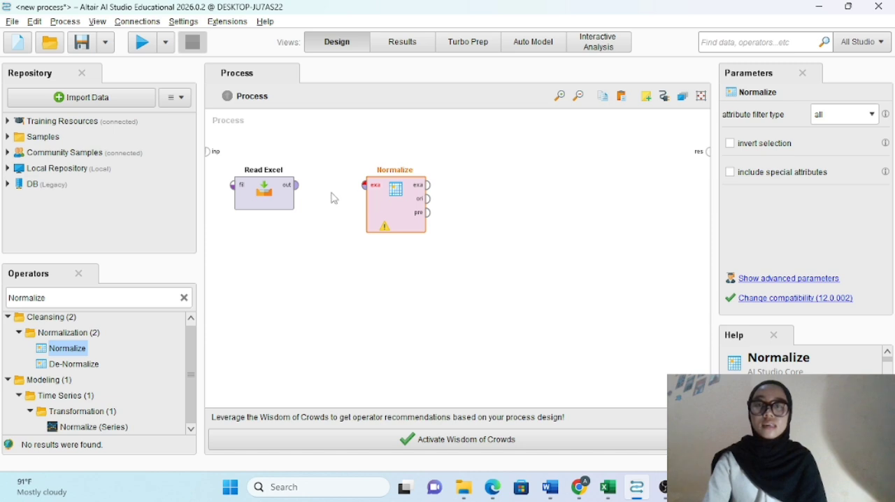
pyautogui.click(294, 188)
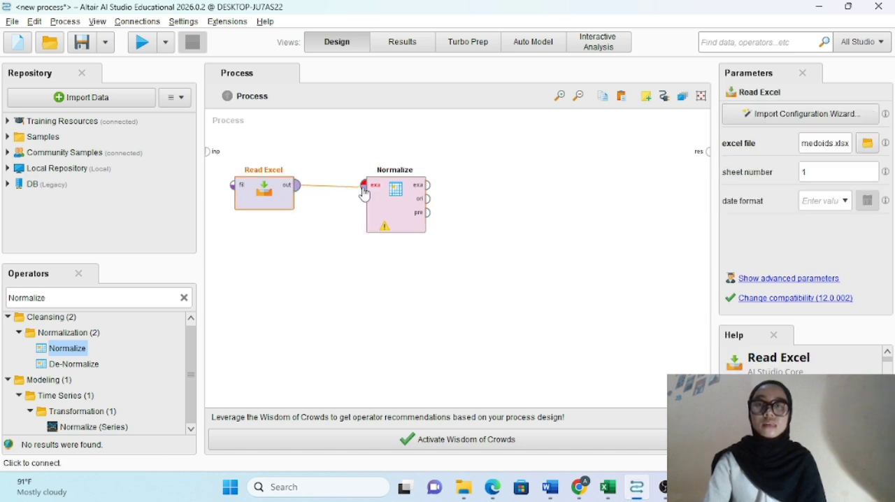
pyautogui.click(365, 186)
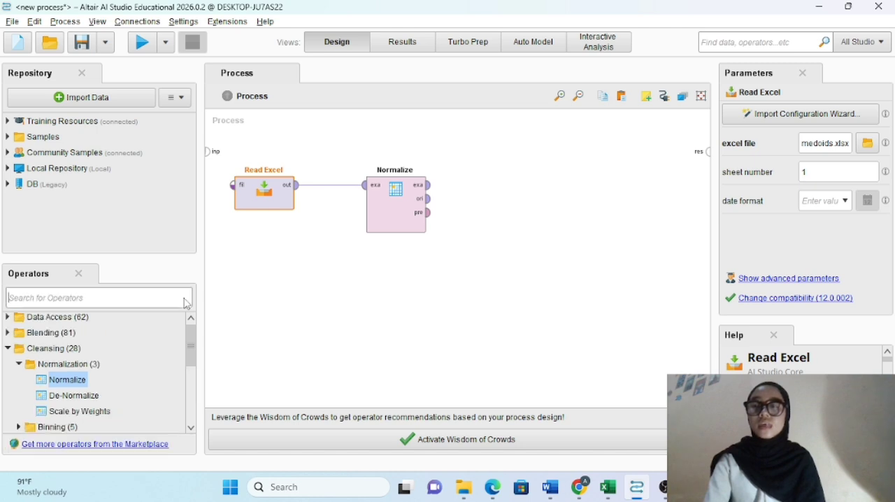
# Step: Search the operators for "medoid" and add a K-Medoids operator beside Normalize
pyautogui.click(185, 299)
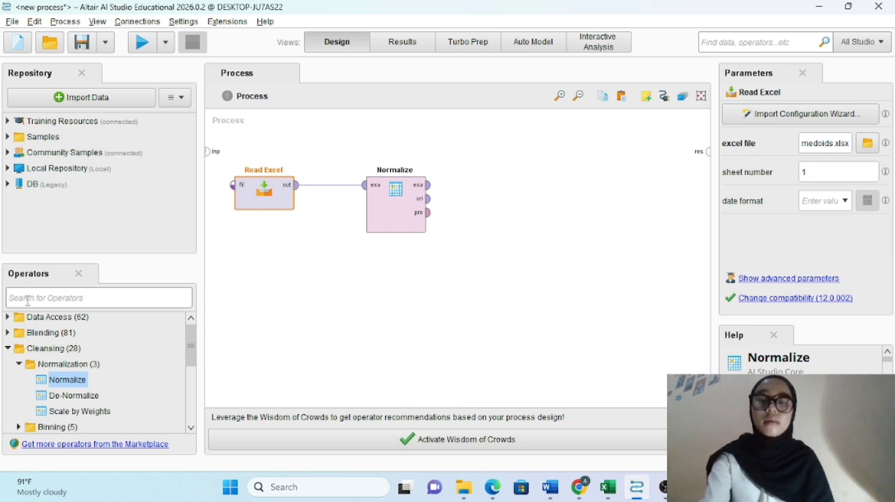
pyautogui.write('medoid')
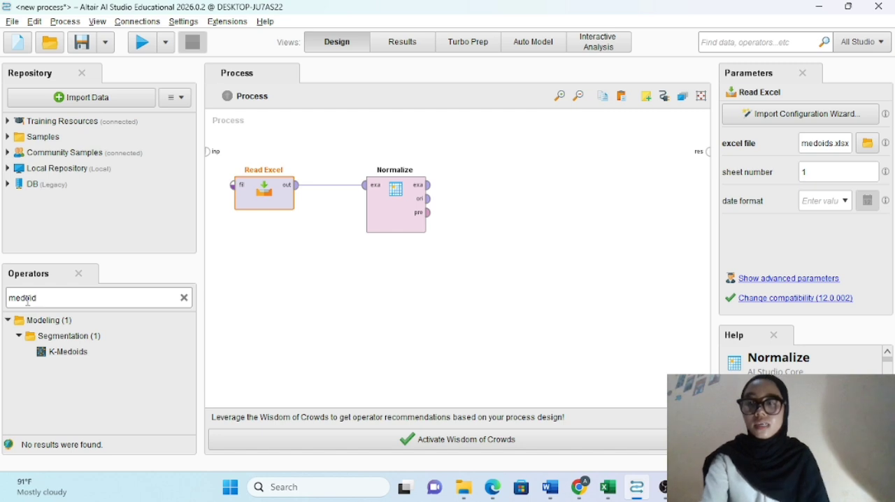
pyautogui.moveTo(57, 351); pyautogui.dragTo(498, 186)
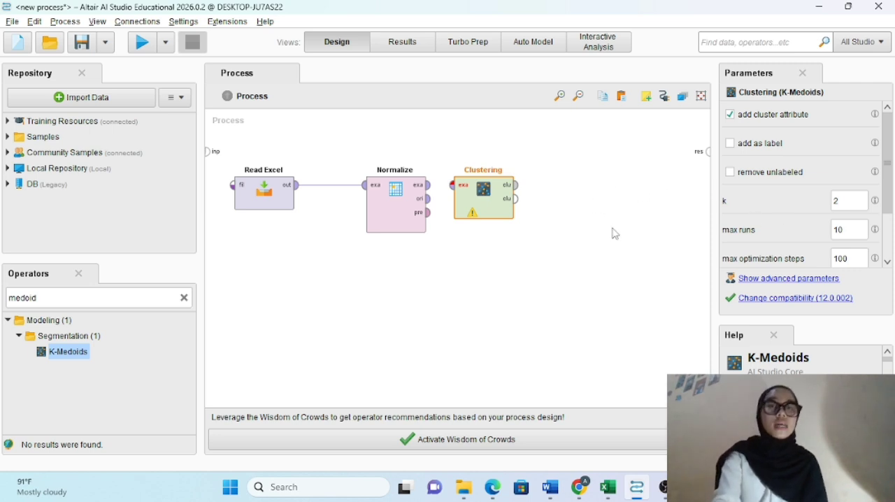
# Step: Set the Clustering operator's k to 3 and connect Normalize's exa output to its exa input, spacing the operators apart
pyautogui.click(847, 204)
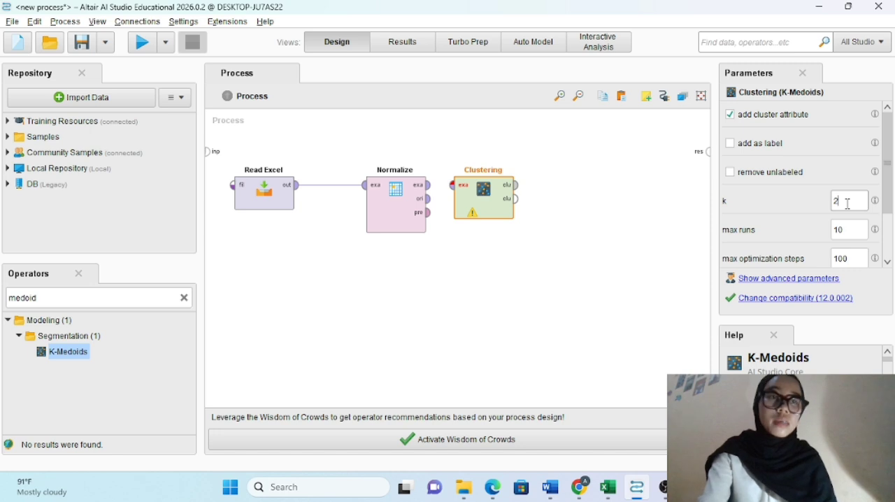
pyautogui.press('BackSpace')
pyautogui.write('3')
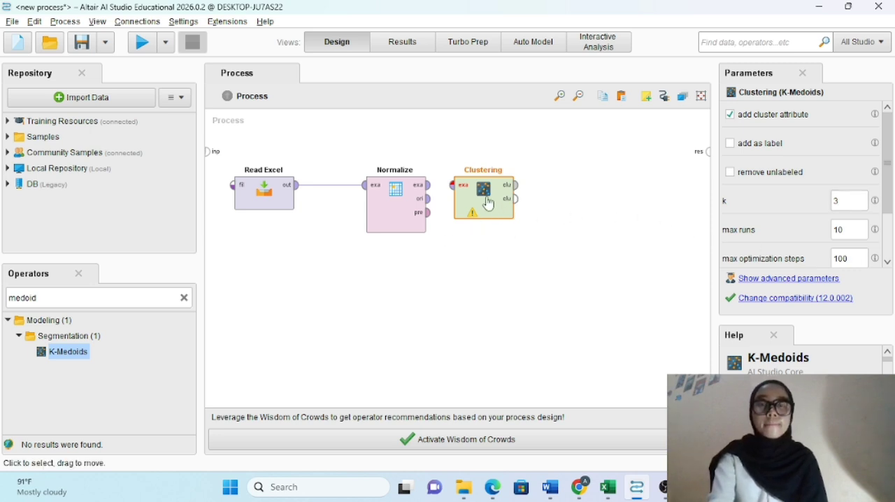
pyautogui.moveTo(487, 209); pyautogui.dragTo(513, 209)
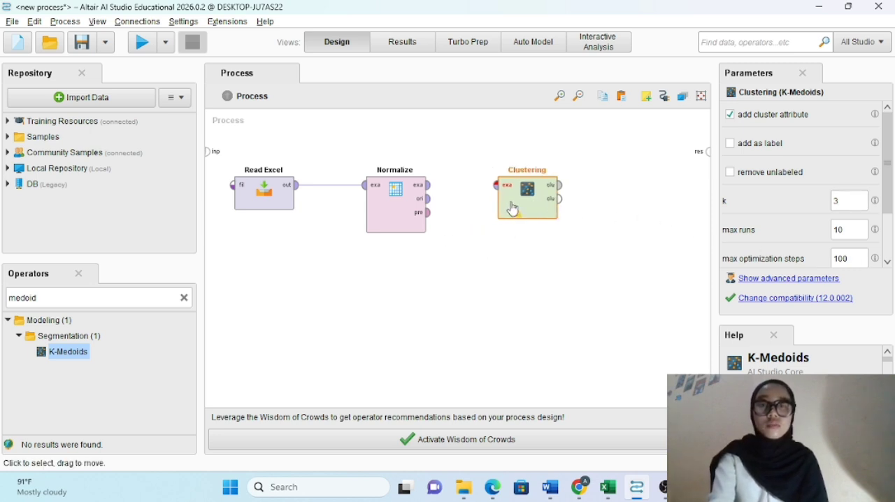
pyautogui.moveTo(428, 185); pyautogui.dragTo(497, 186)
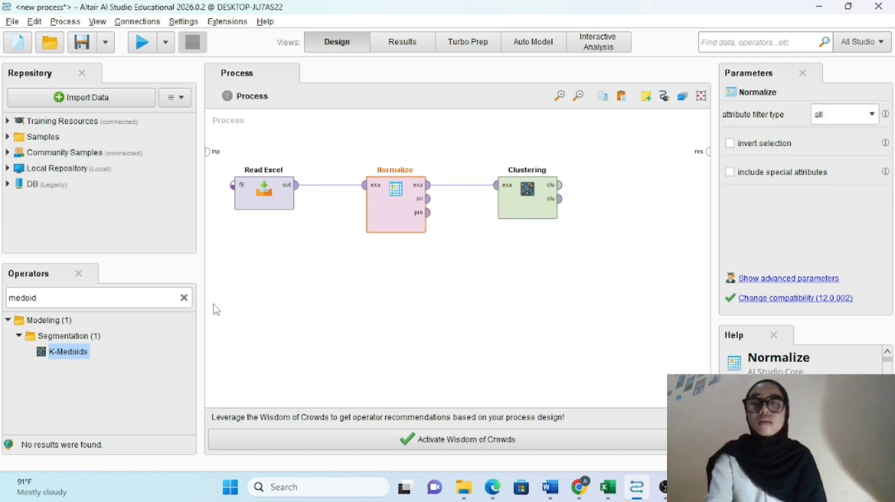
# Step: Search the operators for "Perfor" and locate the Segmentation group of performance operators
pyautogui.click(184, 298)
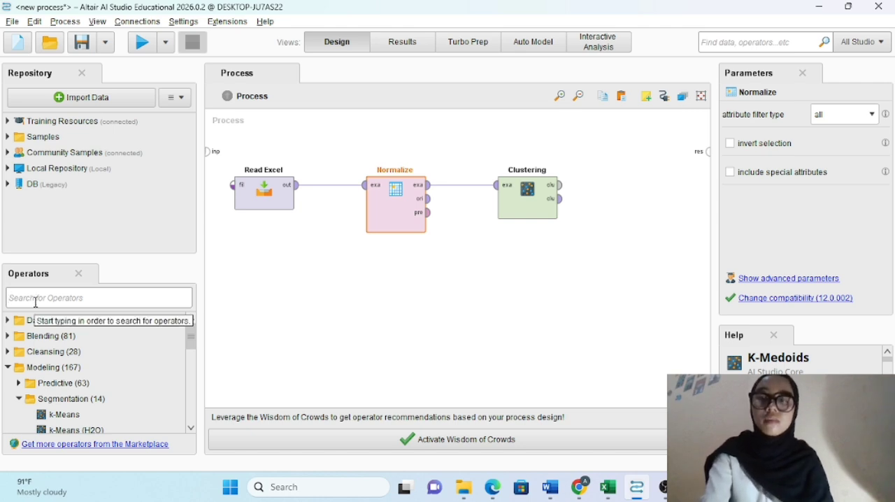
pyautogui.write('Pe')
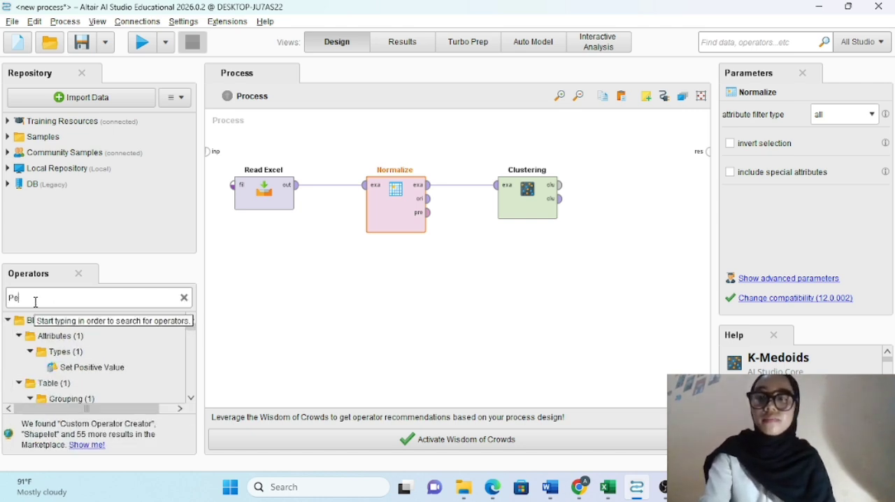
pyautogui.write('rfor')
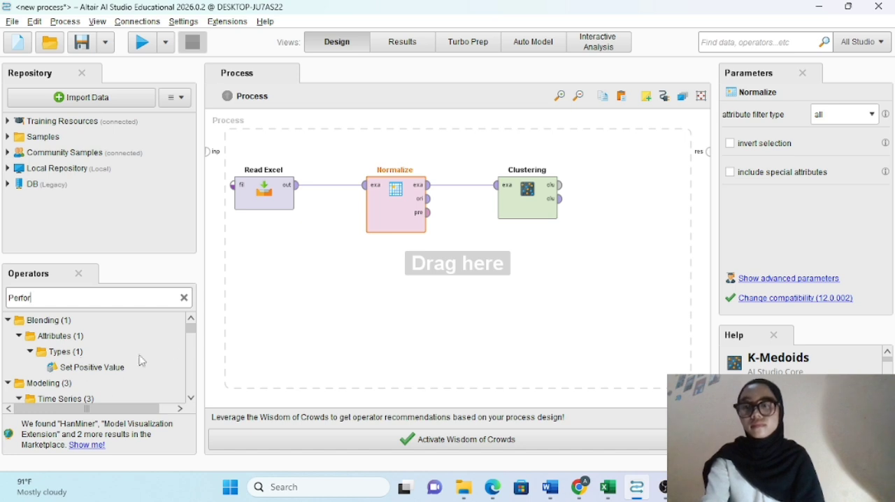
pyautogui.moveTo(191, 329); pyautogui.dragTo(192, 373)
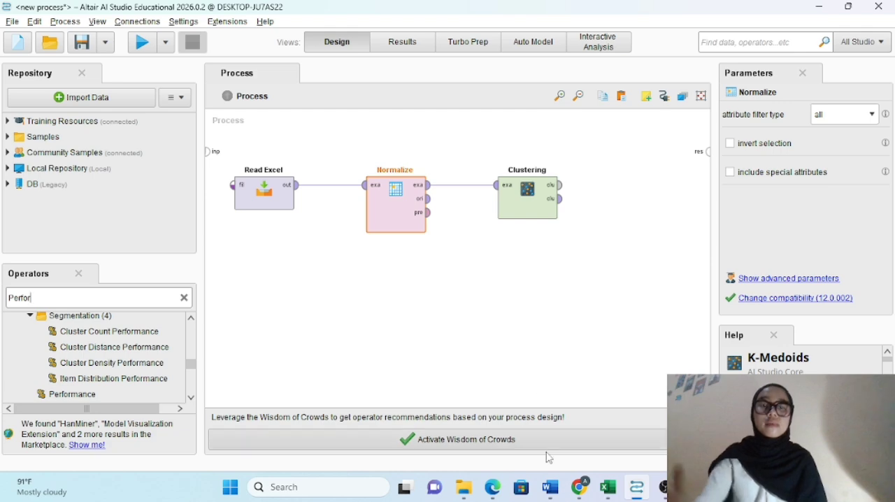
# Step: Read the Performance (Evaluasi Klaster) section of the paper in Word, and return to Altair AI Studio
pyautogui.moveTo(551, 489)
pyautogui.click(518, 419)
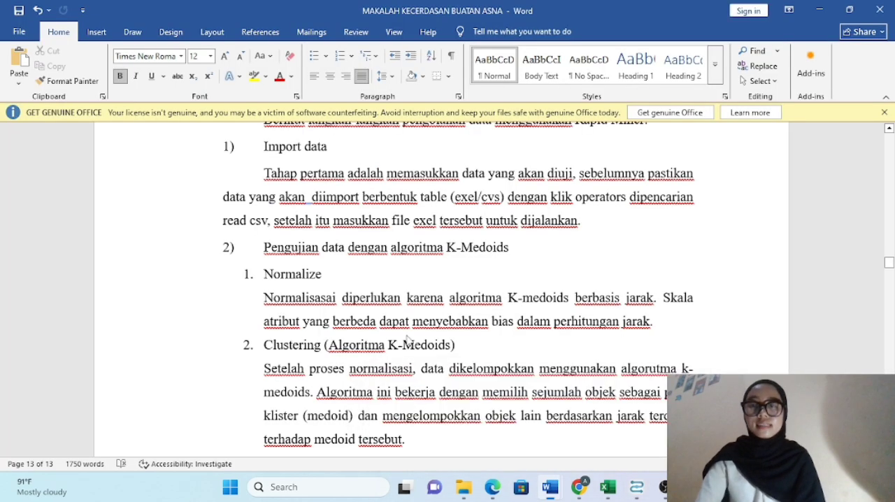
pyautogui.scroll(-1, 408, 338)
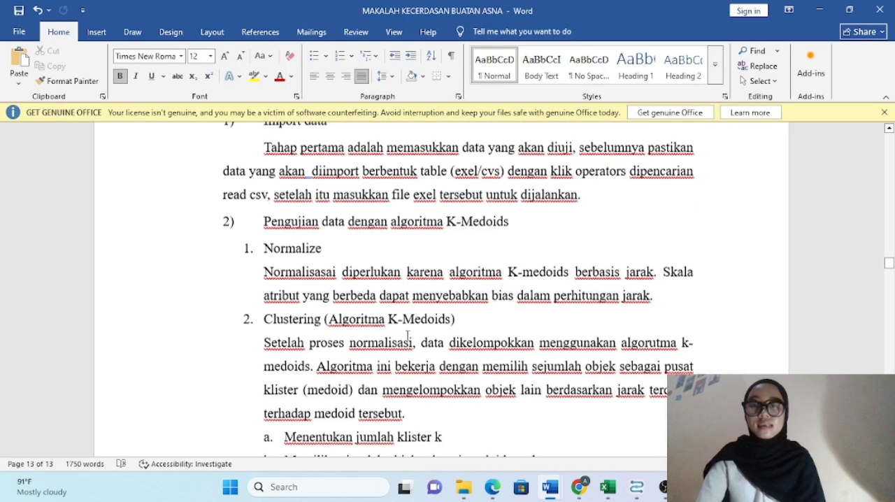
pyautogui.scroll(-10, 408, 337)
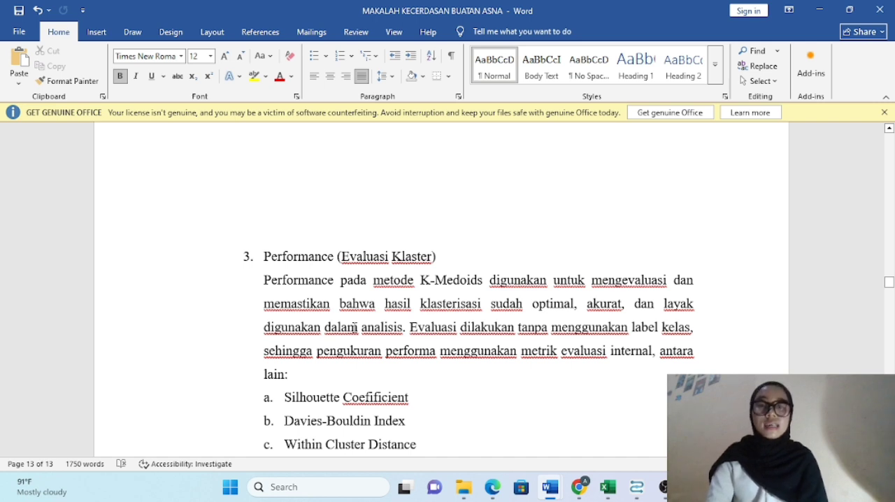
pyautogui.scroll(-2, 353, 327)
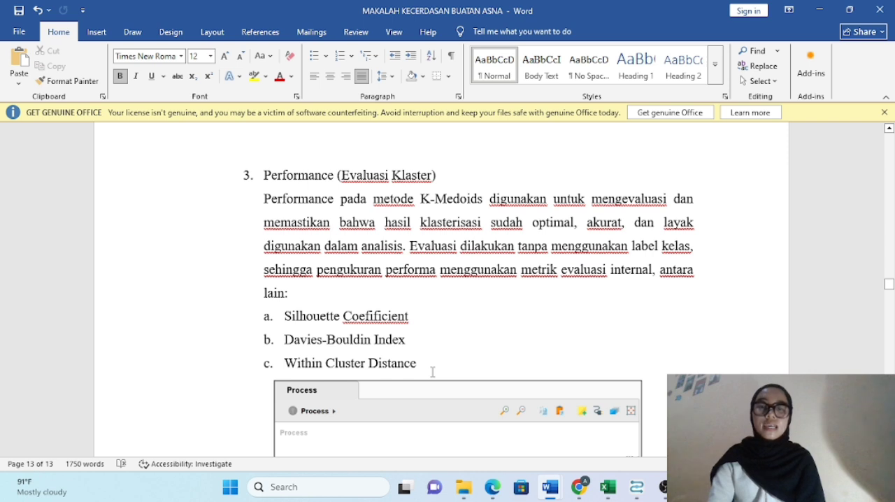
pyautogui.moveTo(572, 489)
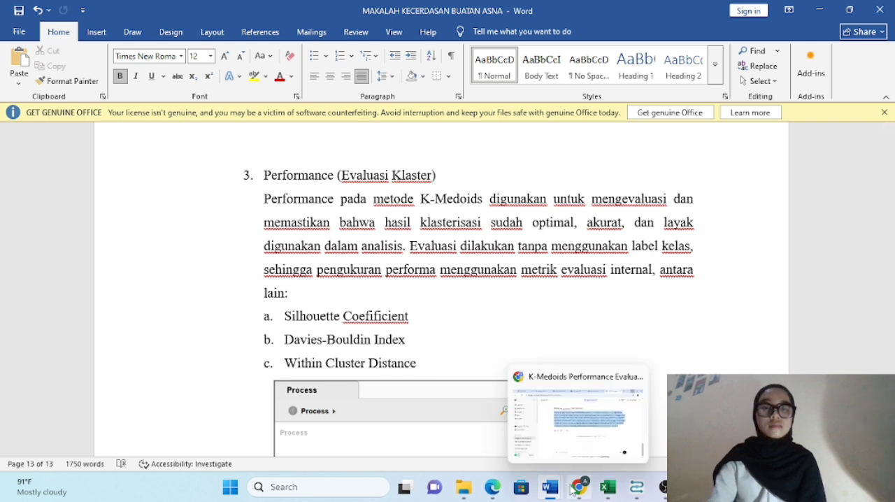
pyautogui.moveTo(636, 488)
pyautogui.click(618, 436)
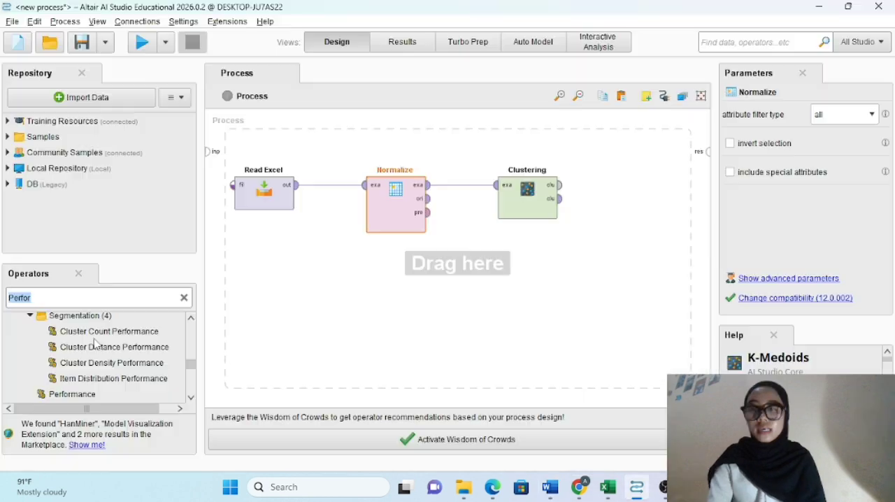
# Step: Add a Cluster Distance Performance operator and connect Clustering's first clu output to its clu input and second clu output to its exa input
pyautogui.click(133, 353)
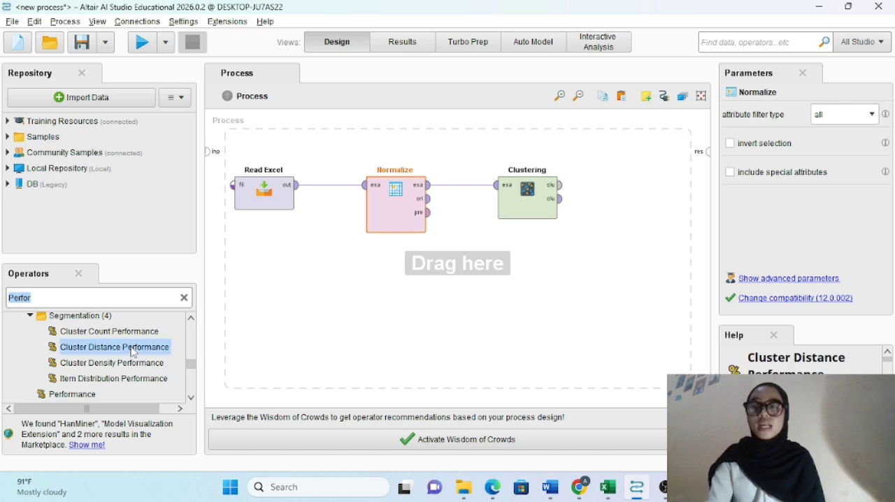
pyautogui.moveTo(134, 353); pyautogui.dragTo(614, 250)
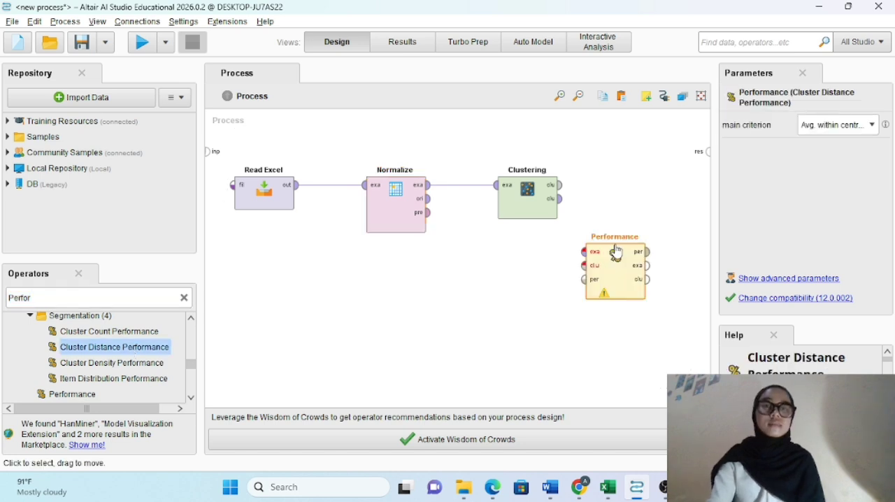
pyautogui.click(562, 189)
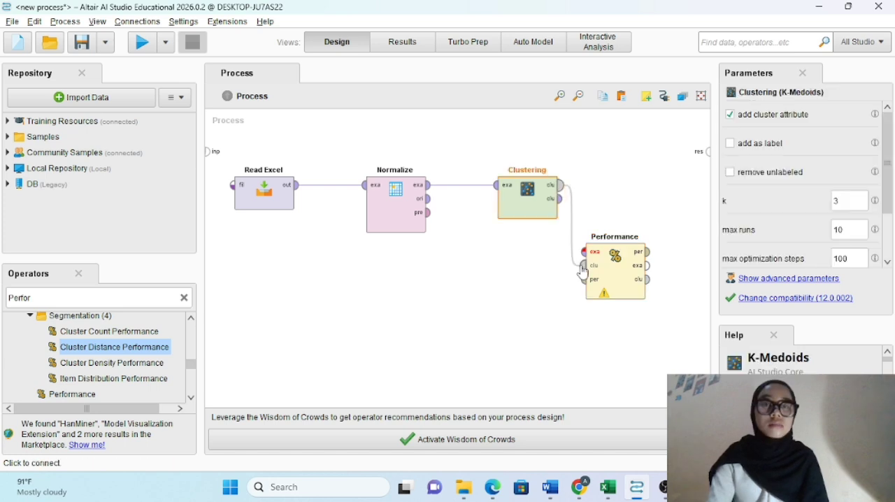
pyautogui.click(583, 267)
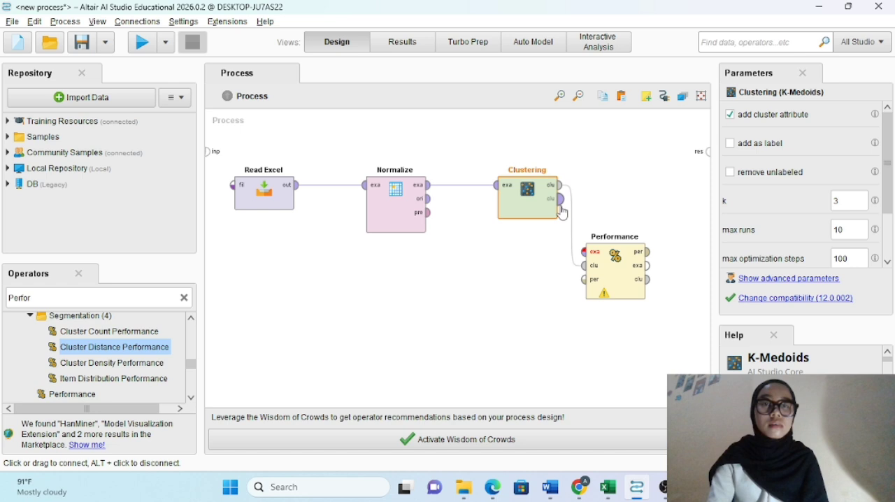
pyautogui.click(560, 201)
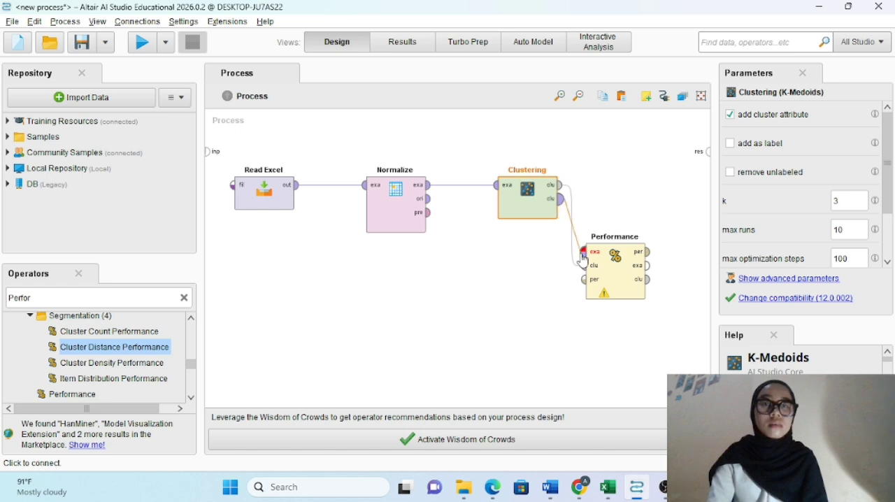
pyautogui.click(583, 254)
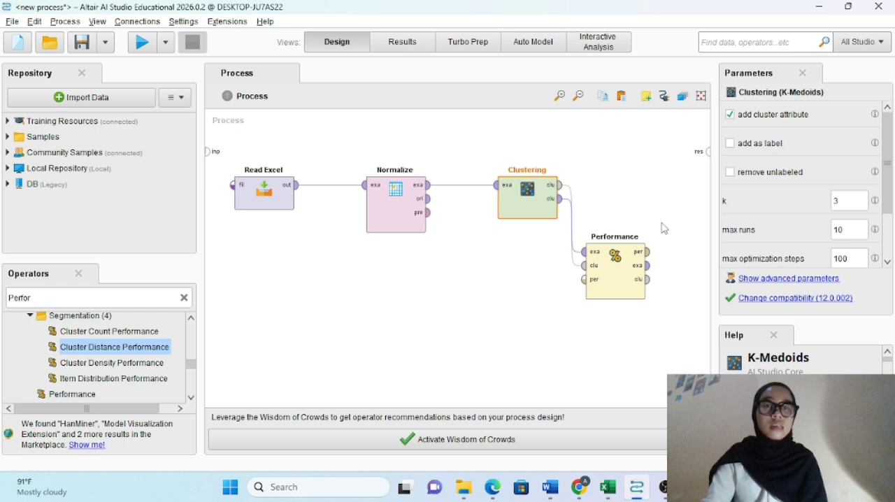
# Step: Connect the Performance operator's per, exa and clu outputs to the process's first three res ports and run the process
pyautogui.click(707, 151)
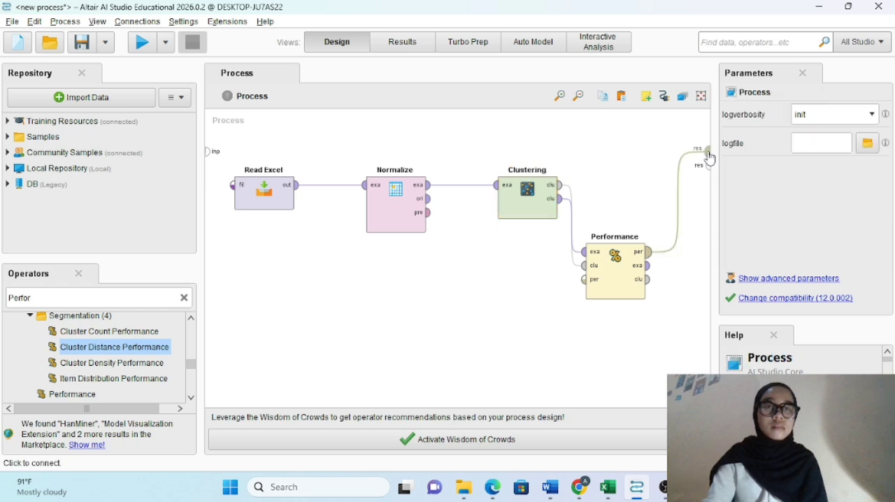
pyautogui.click(647, 251)
pyautogui.click(648, 268)
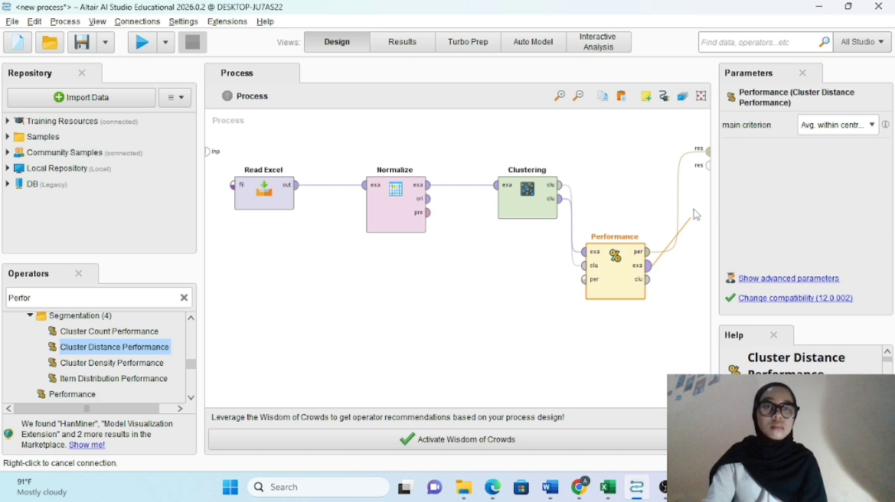
pyautogui.click(708, 165)
pyautogui.click(648, 279)
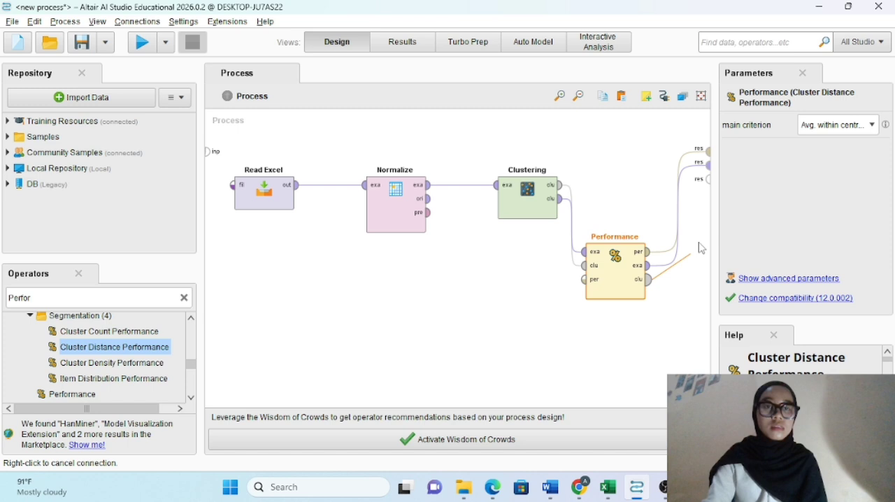
pyautogui.click(707, 179)
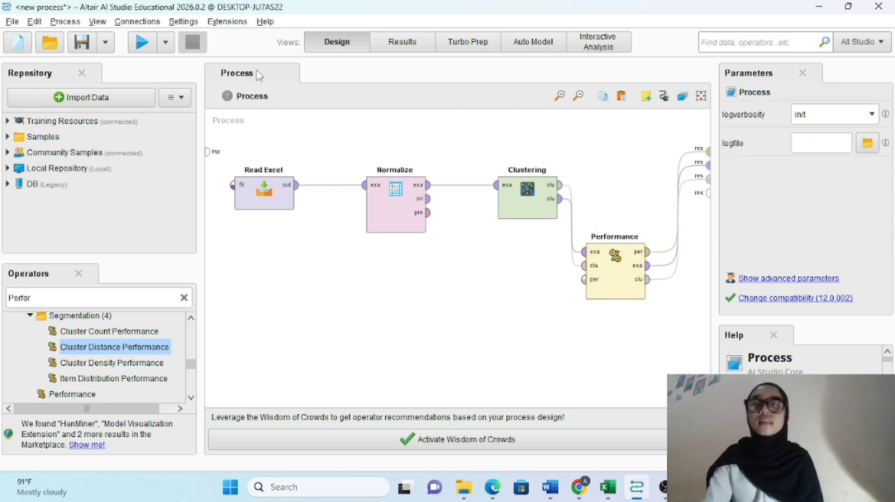
pyautogui.click(142, 43)
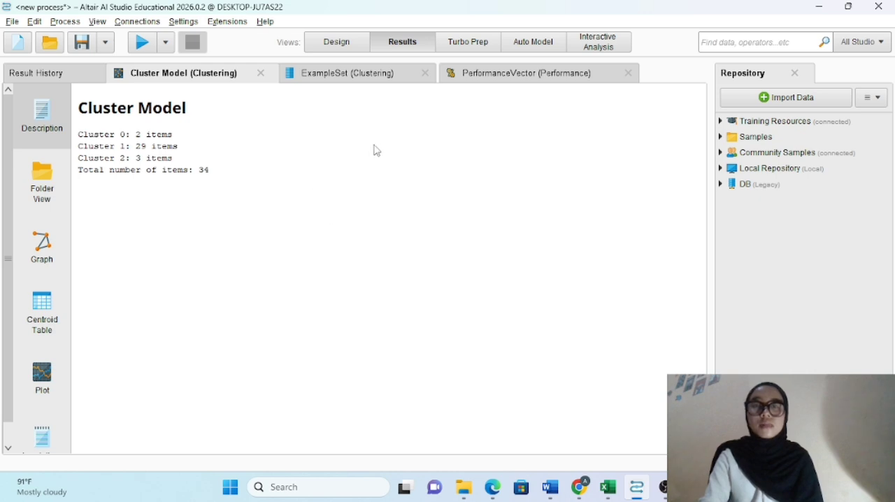
# Step: Examine the clustered ExampleSet from first to last row, checking each province's cluster assignment and normalized values
pyautogui.click(357, 80)
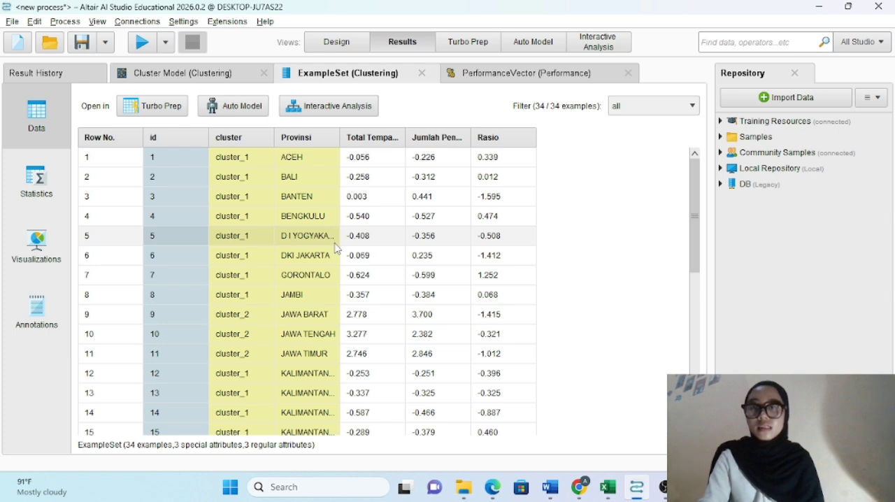
pyautogui.scroll(-1, 337, 249)
pyautogui.scroll(1, 337, 249)
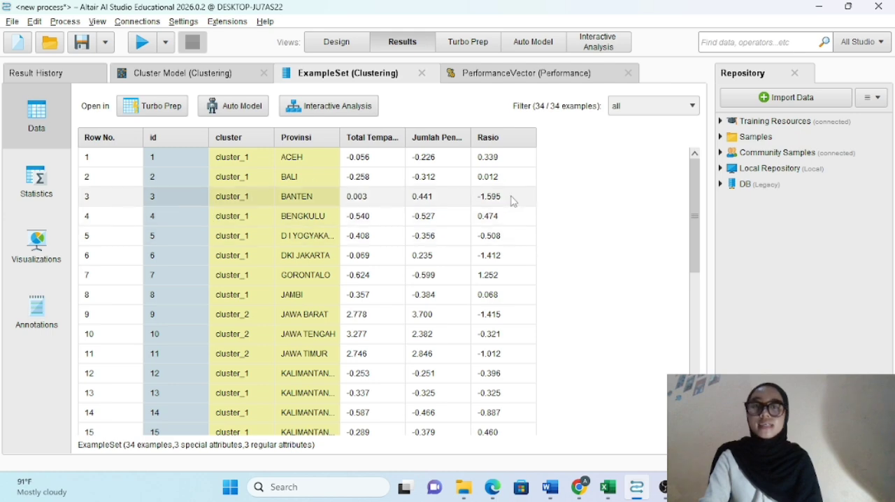
pyautogui.scroll(-1, 693, 250)
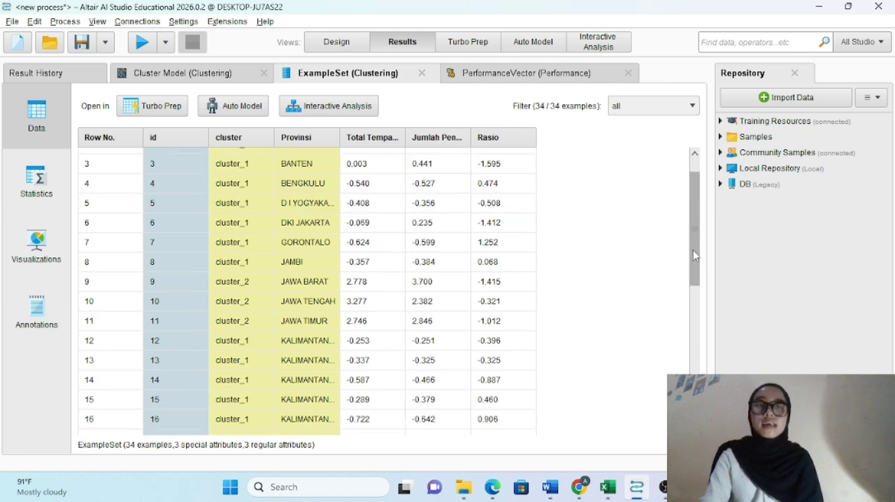
pyautogui.scroll(-6, 690, 277)
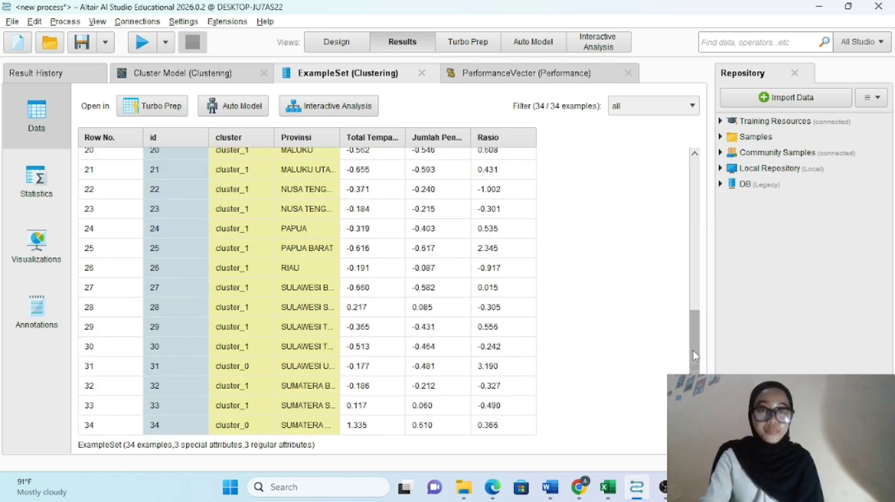
pyautogui.scroll(4, 694, 273)
pyautogui.scroll(4, 689, 211)
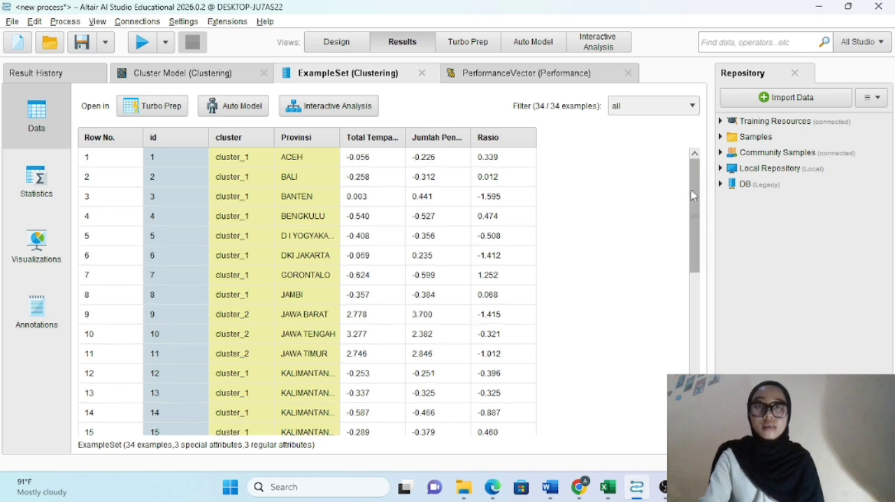
# Step: Review the average within centroid distance in the PerformanceVector results, overall and for each individual cluster
pyautogui.click(526, 75)
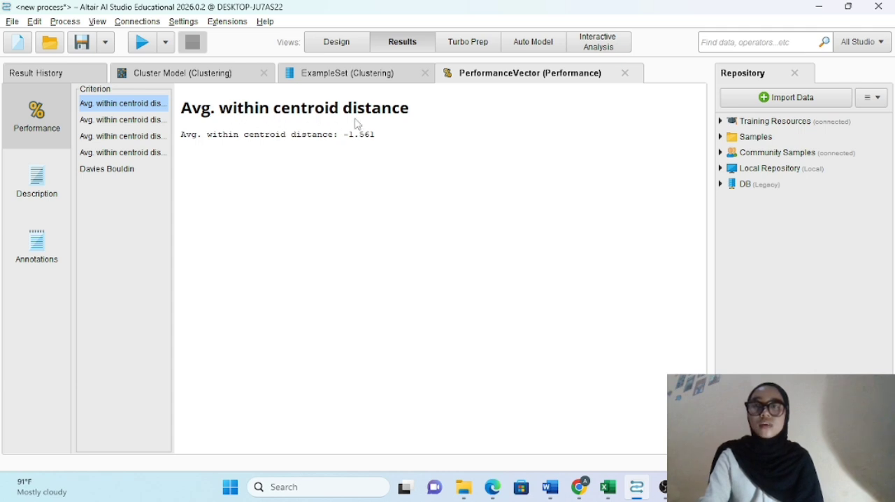
pyautogui.click(110, 123)
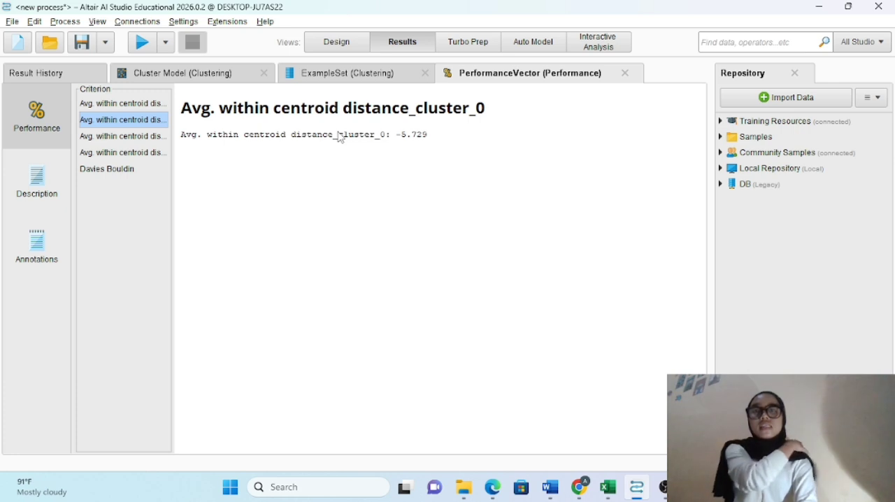
pyautogui.click(154, 139)
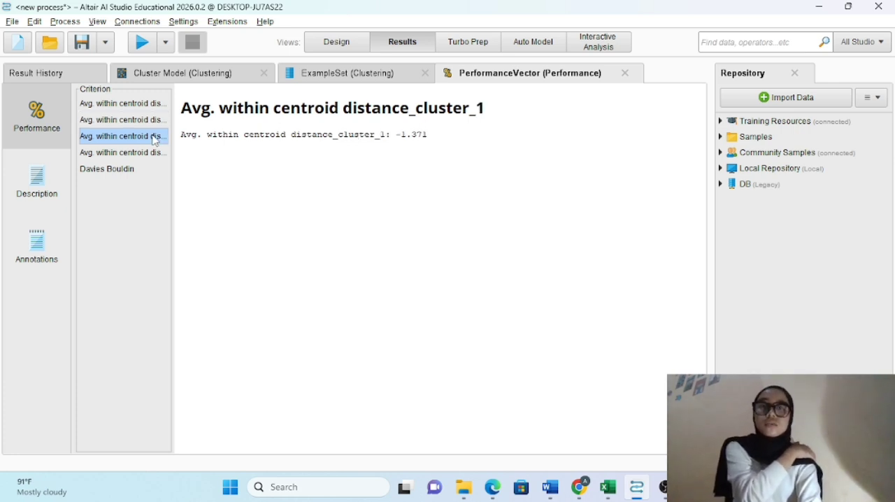
pyautogui.click(141, 159)
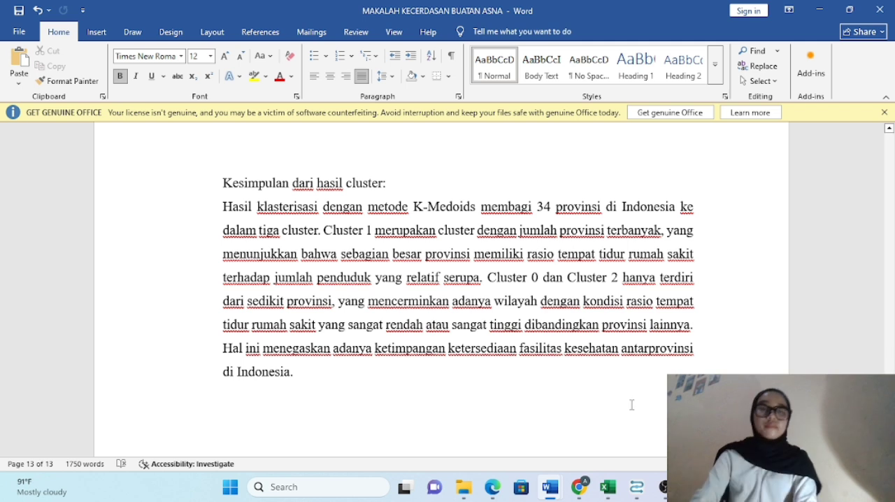
# Step: Compare the Cluster Model description in Altair AI Studio with the paper's "Kesimpulan dari hasil cluster" section in Word, and return to Altair AI Studio
pyautogui.moveTo(638, 490)
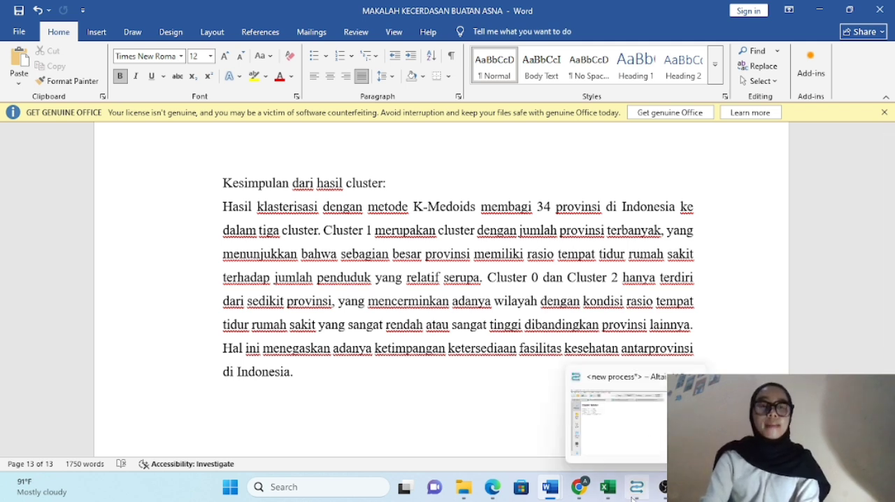
pyautogui.click(621, 417)
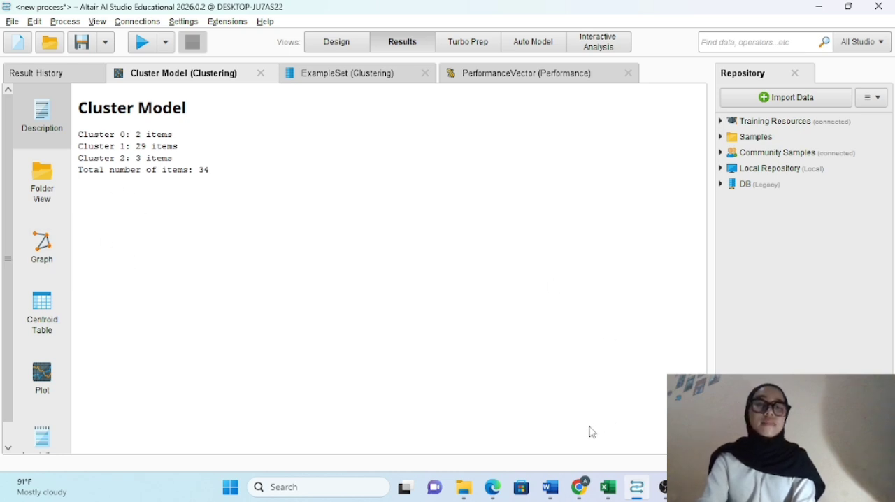
pyautogui.moveTo(550, 488)
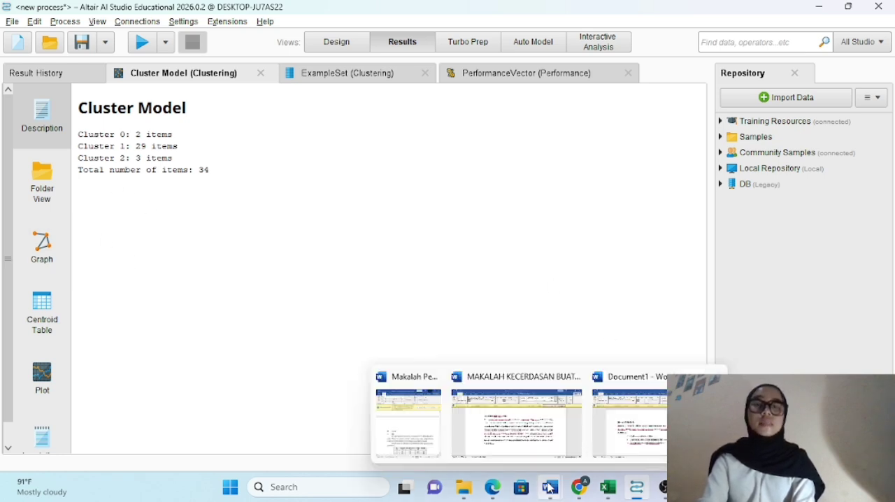
pyautogui.click(509, 422)
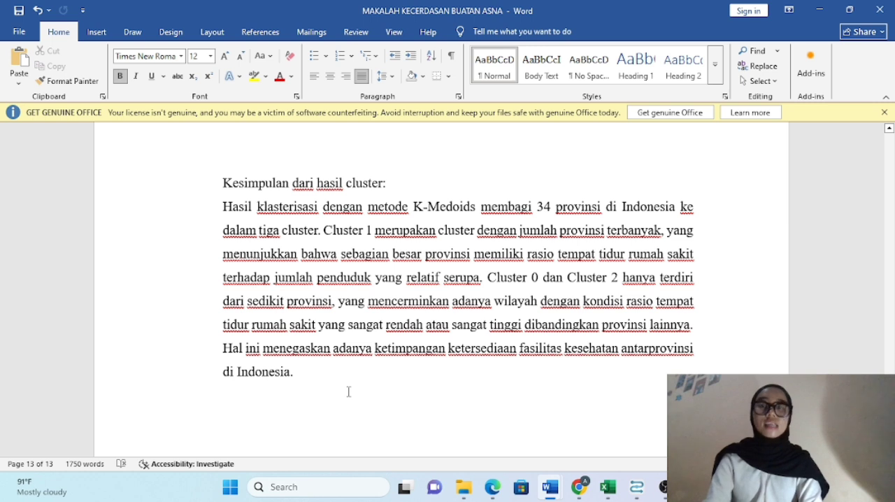
pyautogui.moveTo(550, 489)
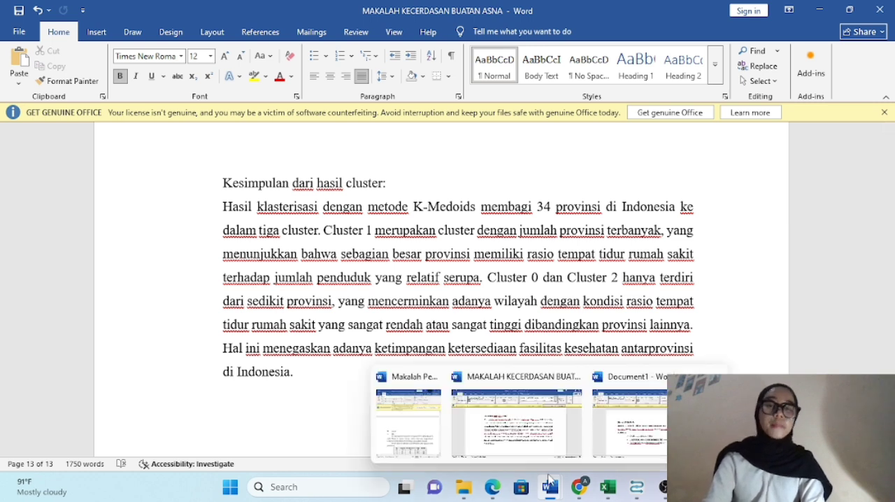
pyautogui.click(625, 430)
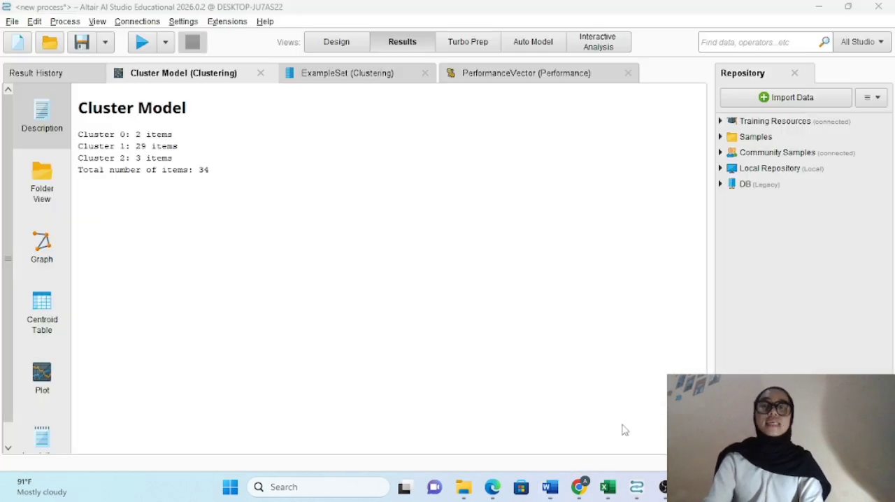